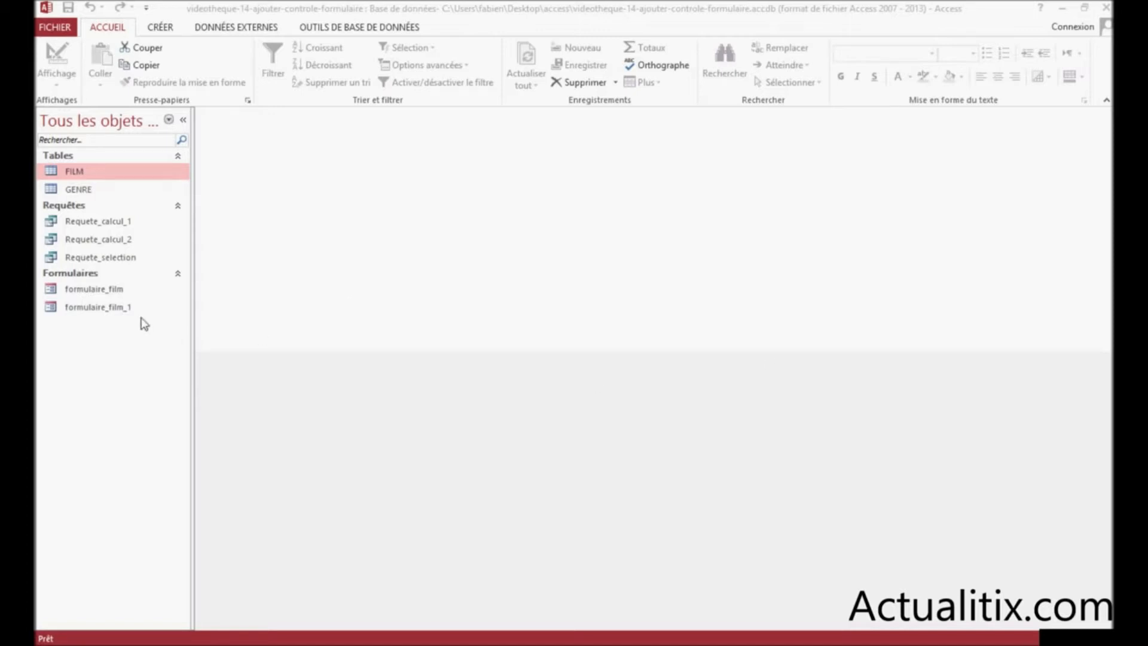
Open the form formulaire_film_1 and switch it to Design view
left_click(103, 309)
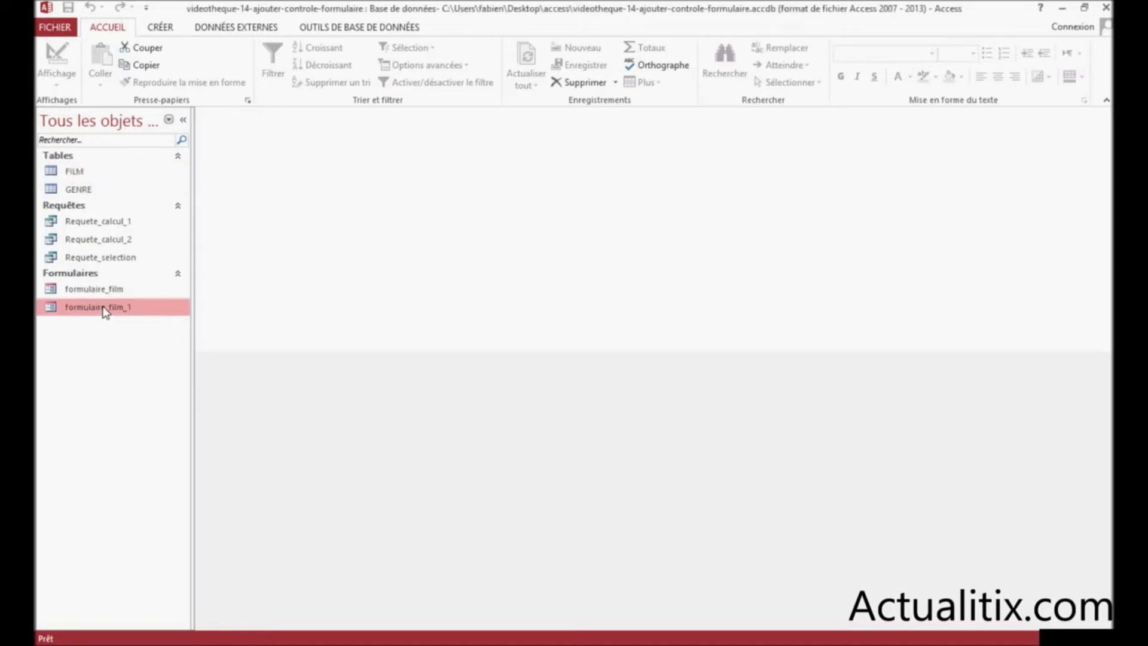
double_click(103, 309)
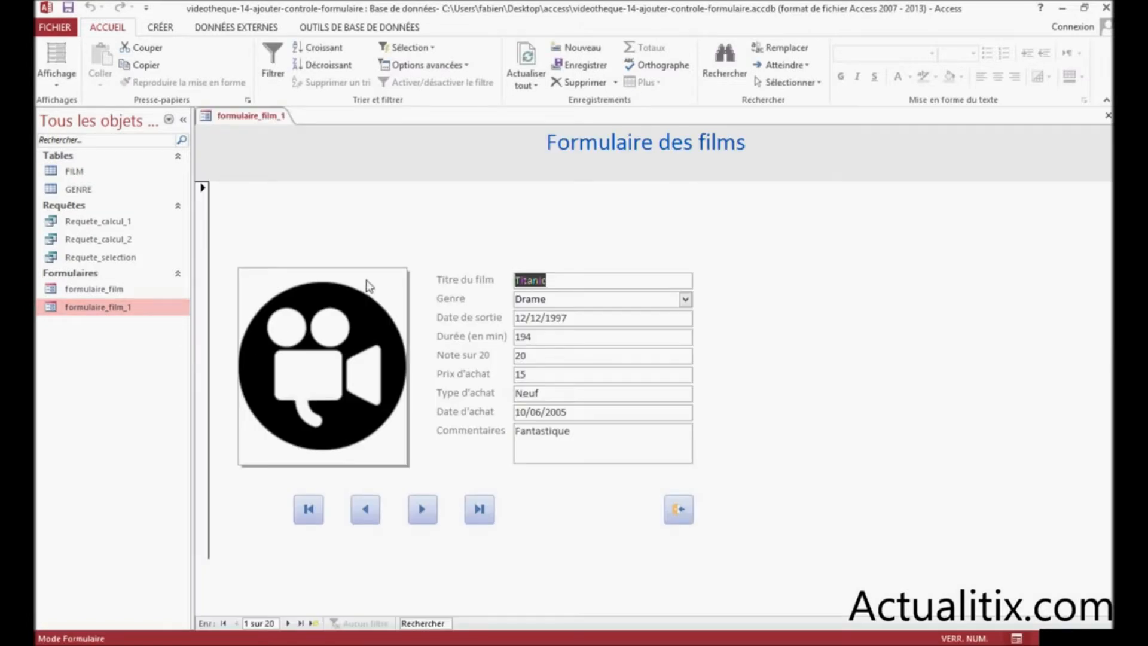
left_click(60, 84)
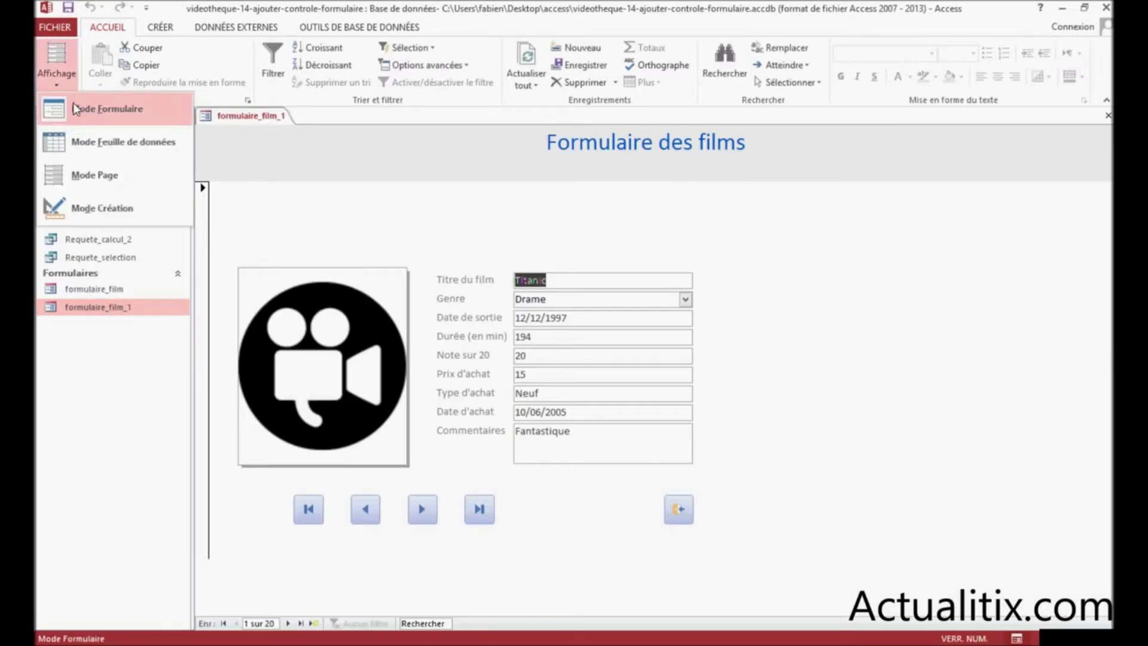
left_click(93, 208)
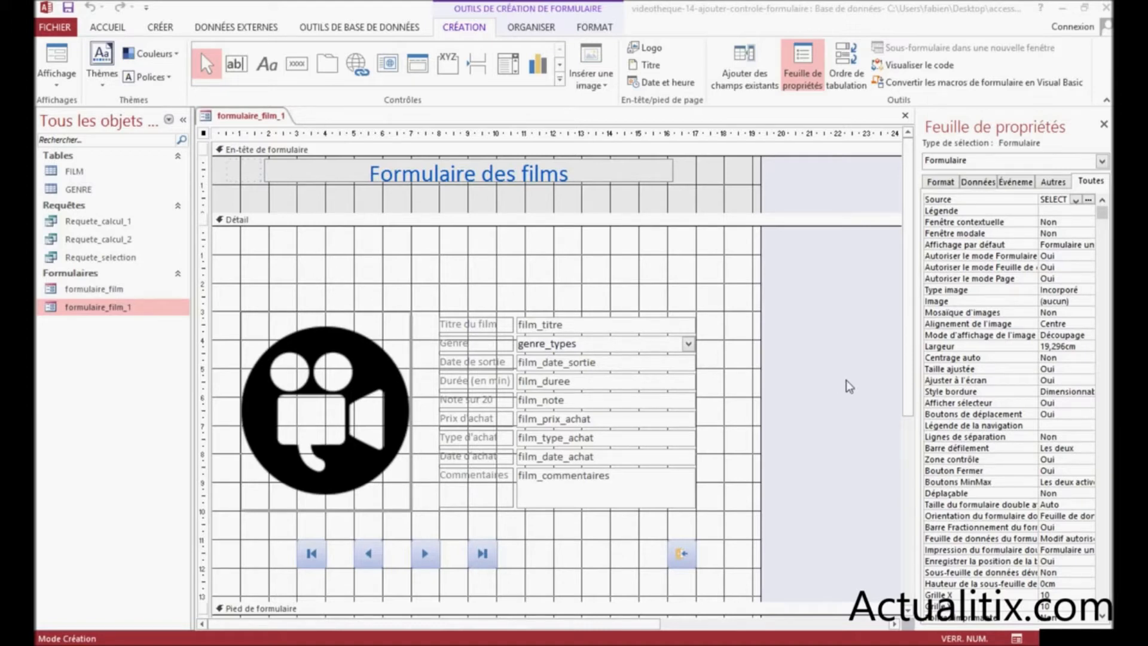
Look through the property sheet's list of form objects and display the properties of the film_titre text box
left_click(935, 164)
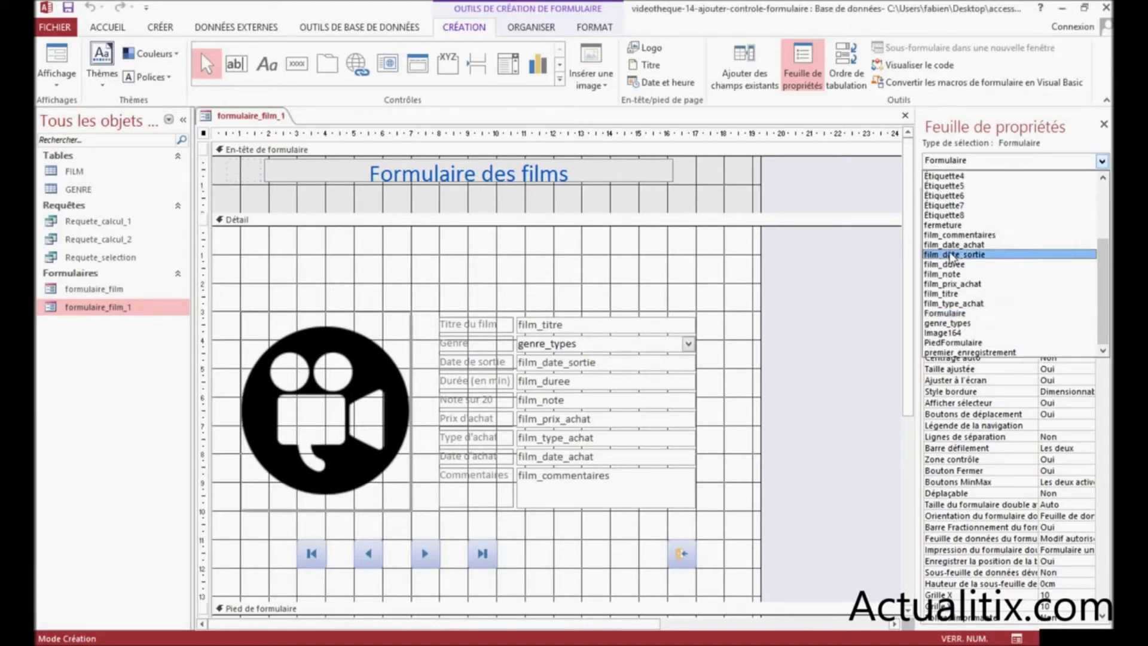
left_click(953, 162)
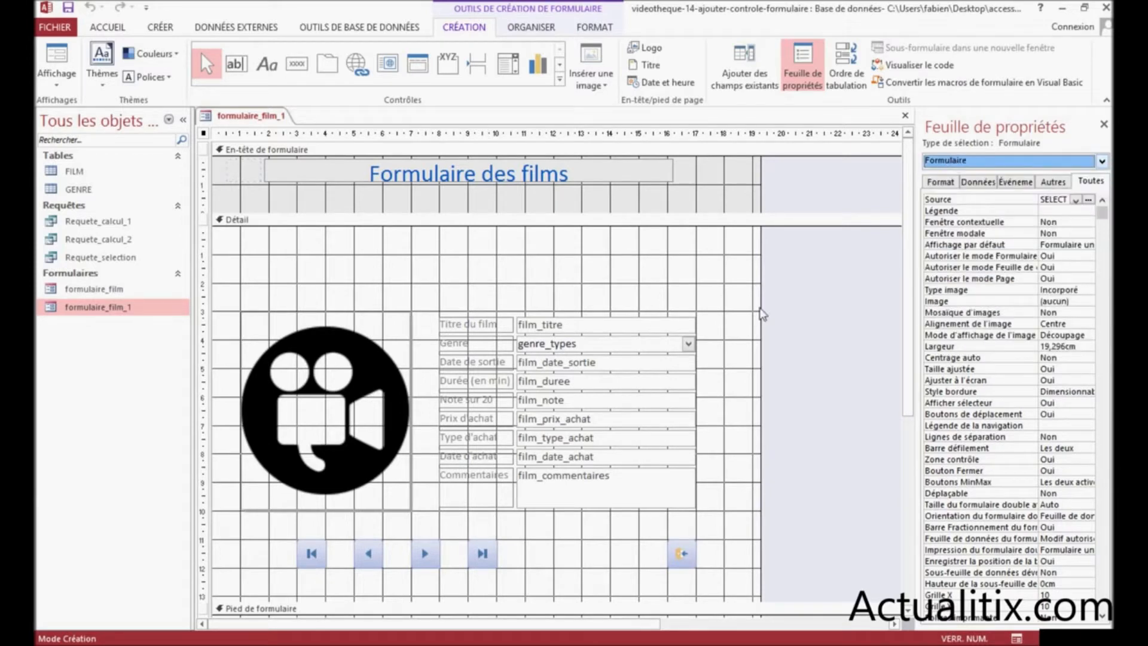
left_click(598, 321)
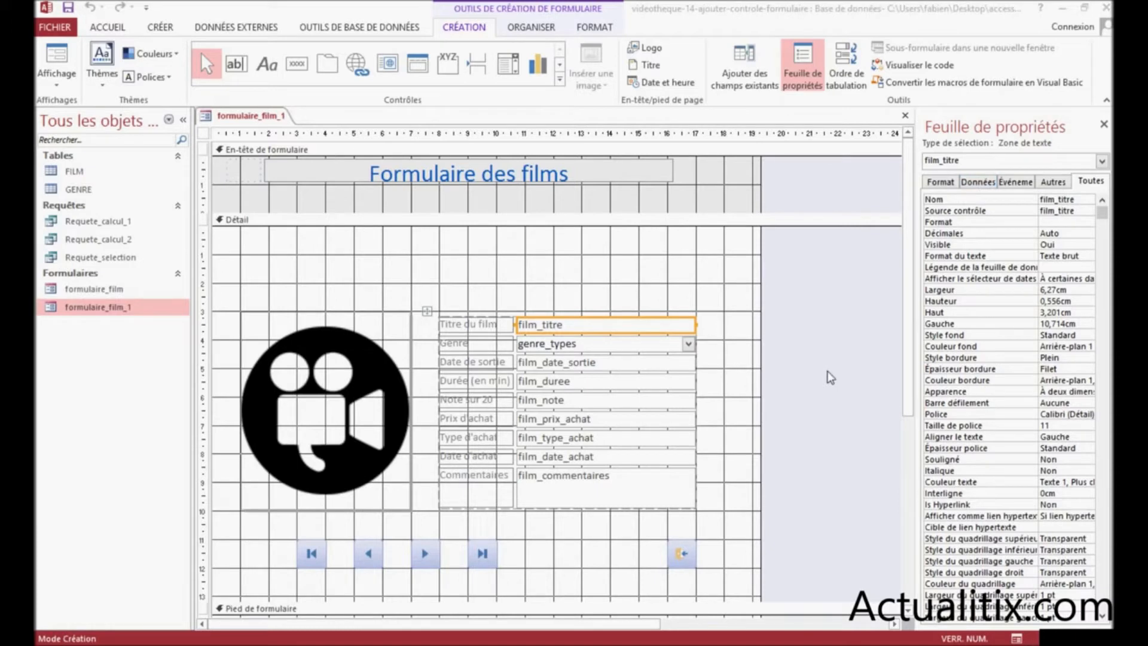
Close the property sheet, reopen it and widen it so that the property values have more room
left_click(1103, 125)
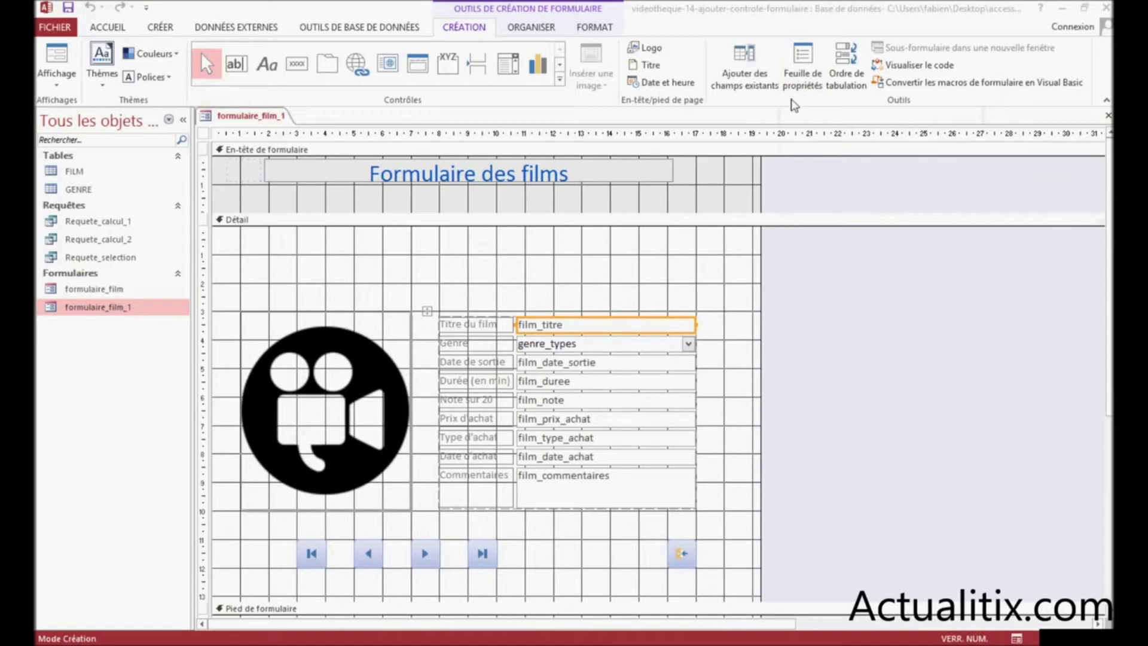
left_click(803, 70)
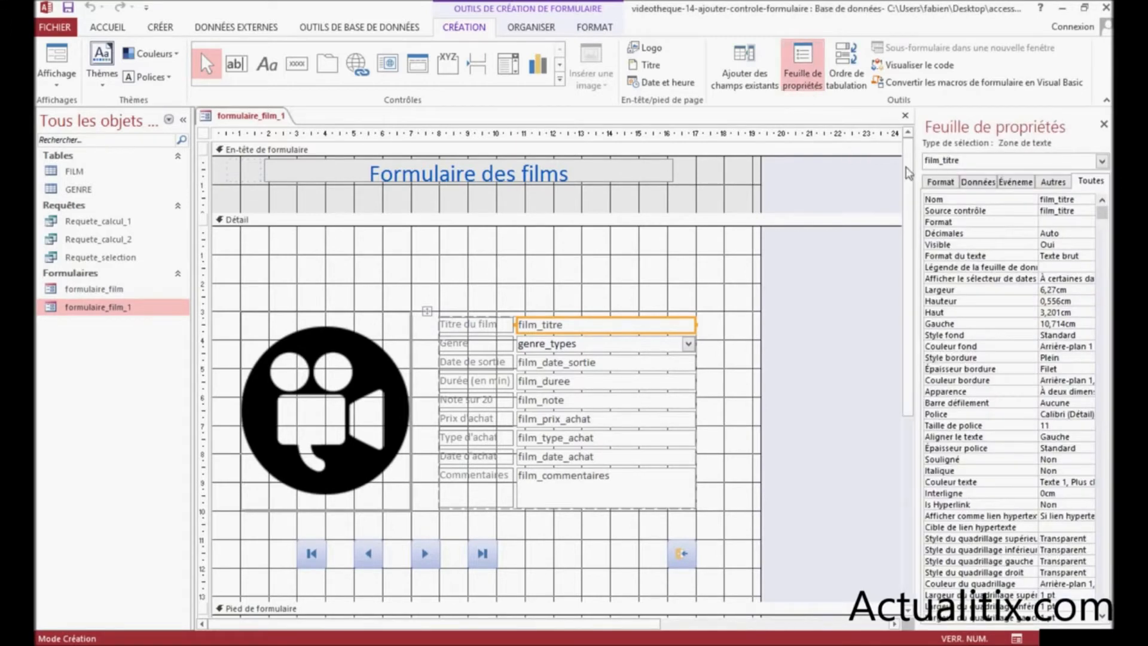
left_click_drag(910, 175, 837, 187)
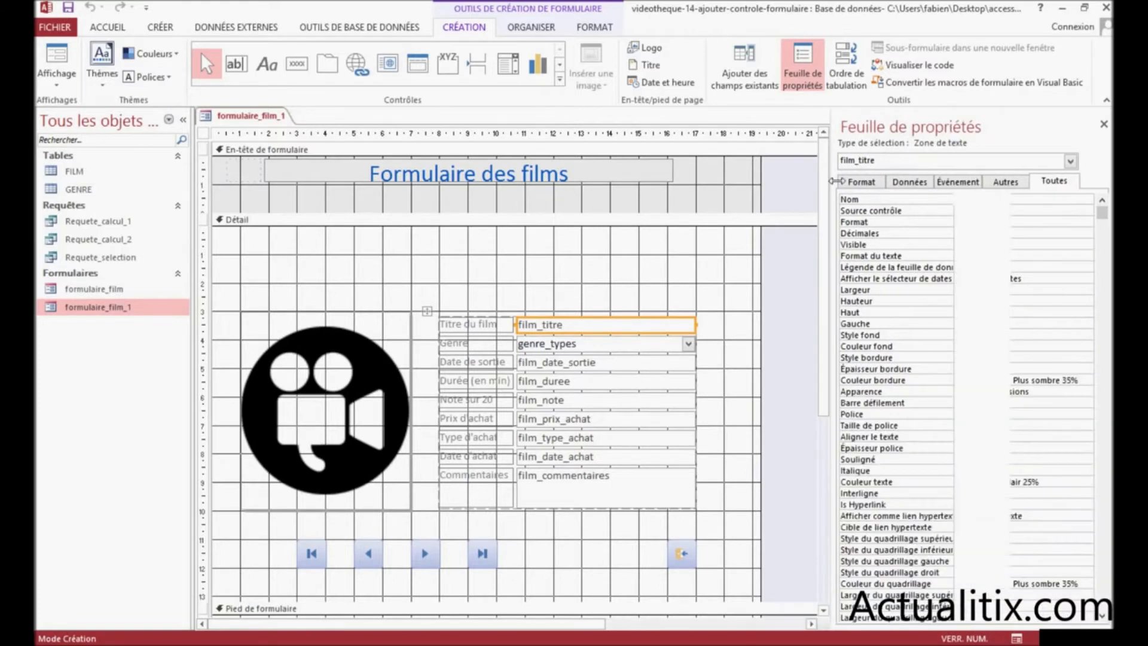
Close the property sheet and reopen it for the film_duree text box
left_click(1104, 125)
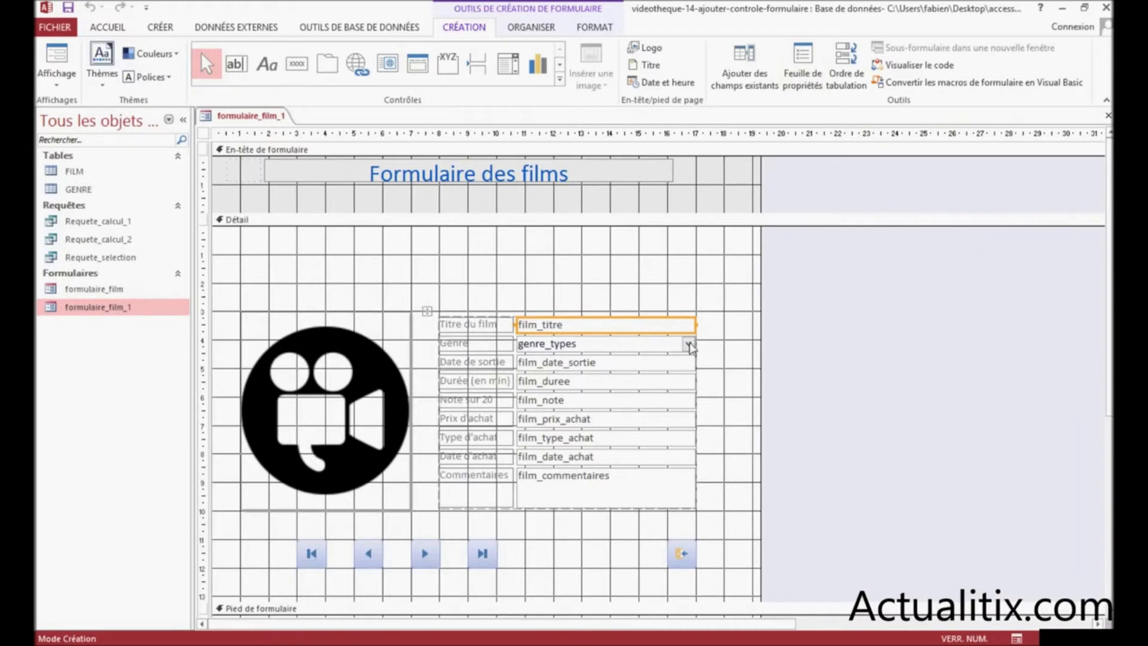
left_click(580, 382)
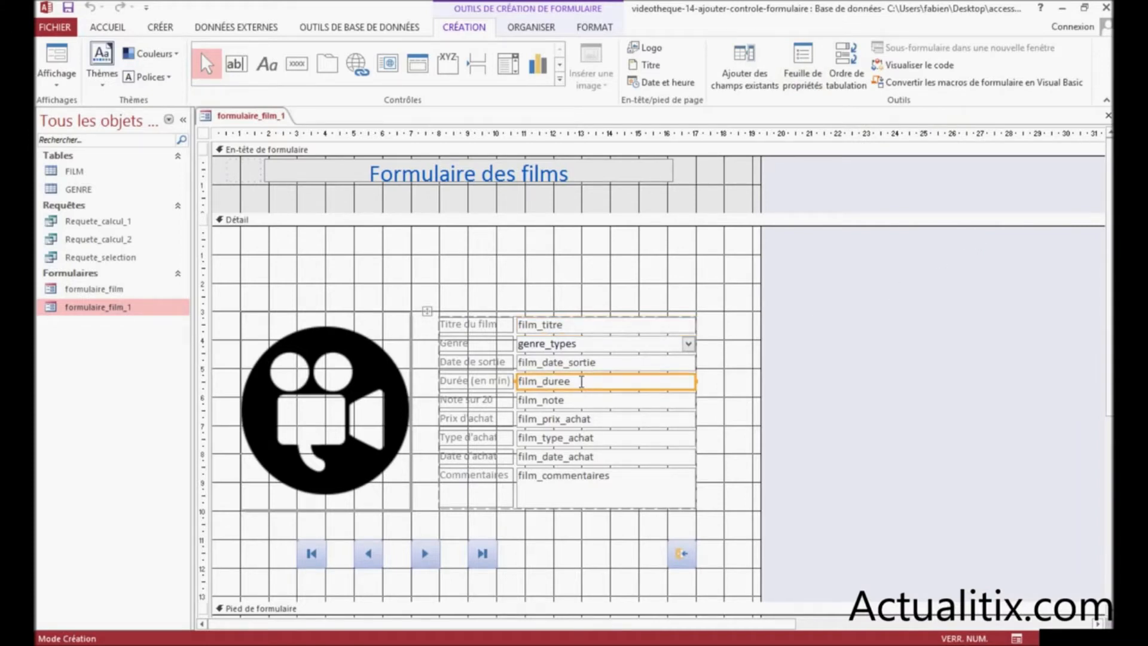
right_click(579, 381)
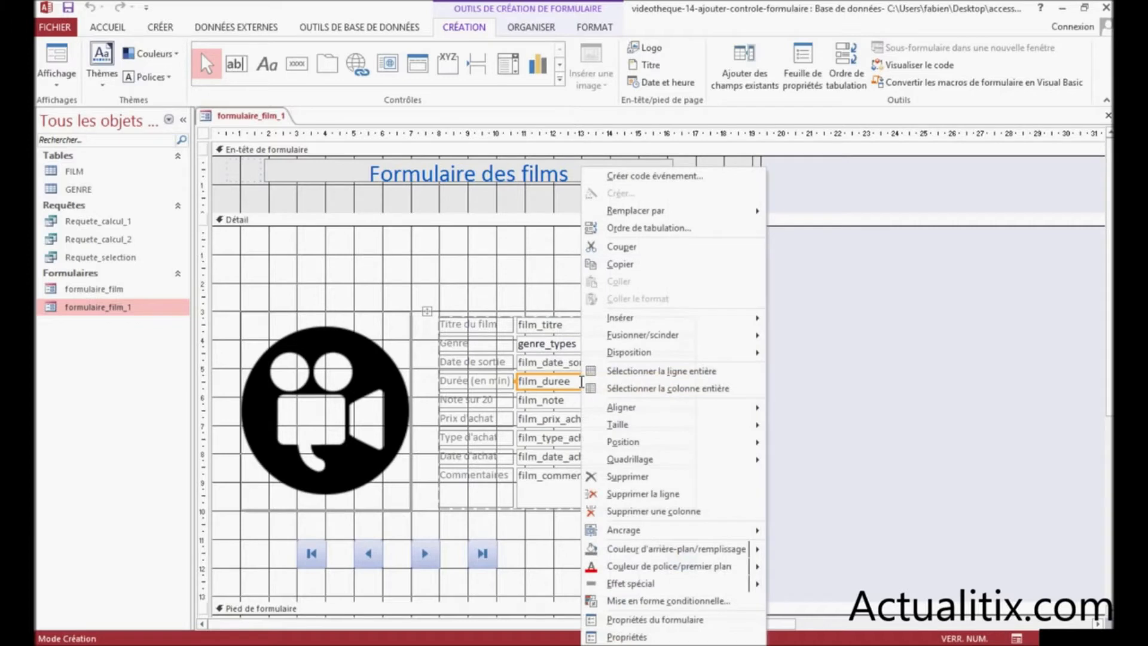
left_click(626, 637)
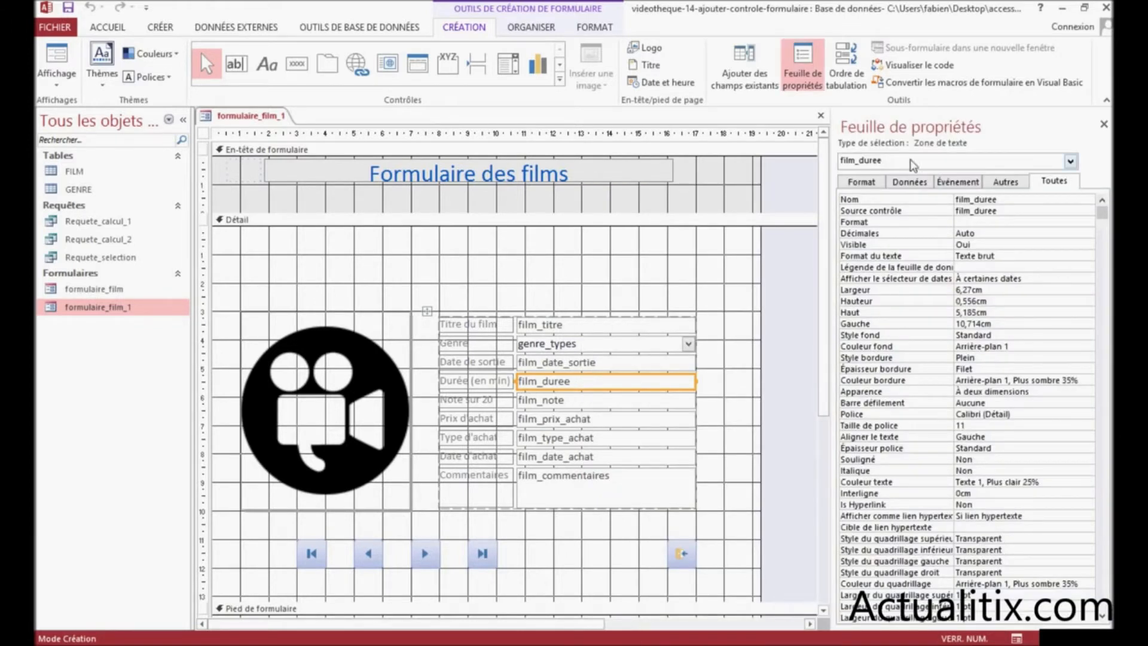
Browse the property sheet's list of form objects and choose film_duree
left_click(877, 164)
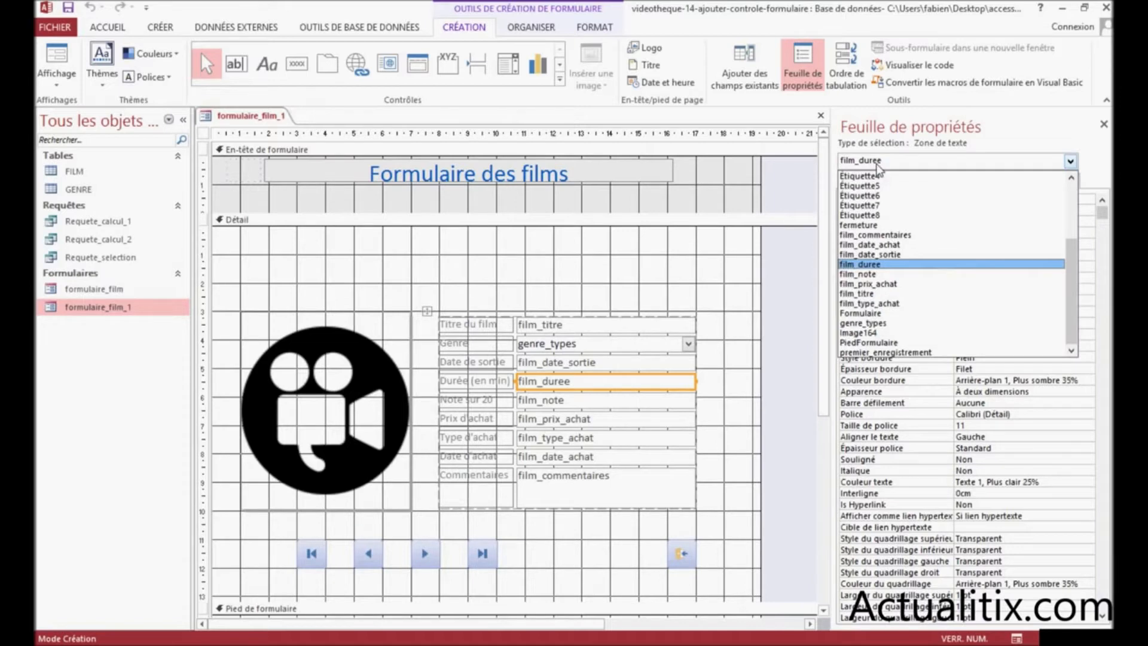
left_click_drag(1067, 250, 1068, 193)
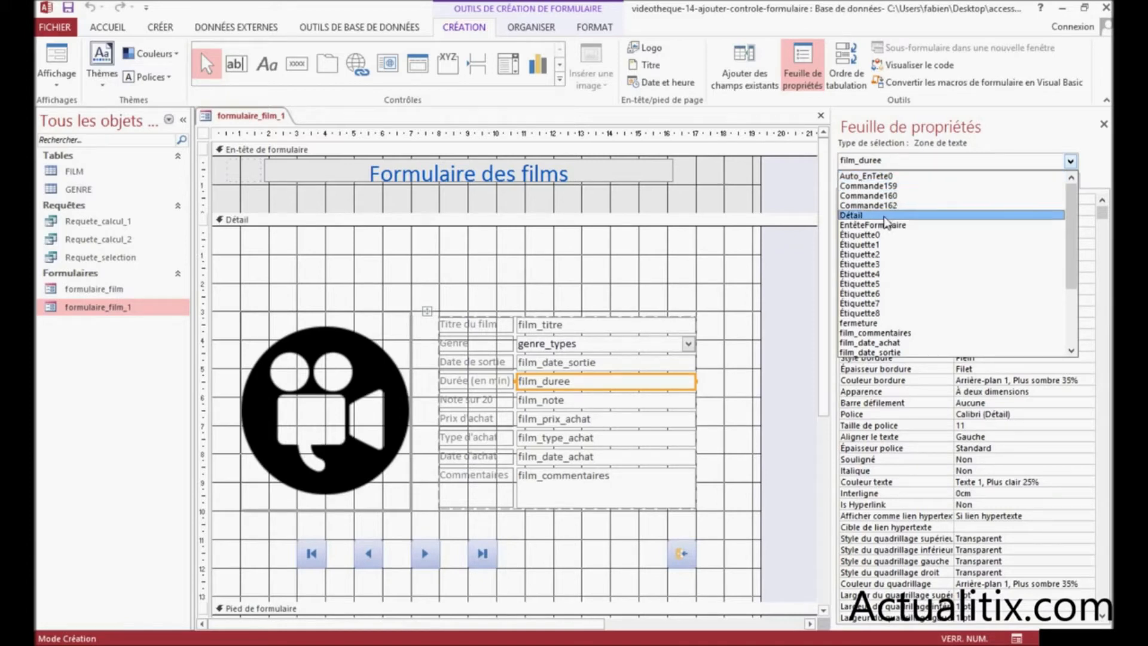
scroll(888, 340, "down", 1)
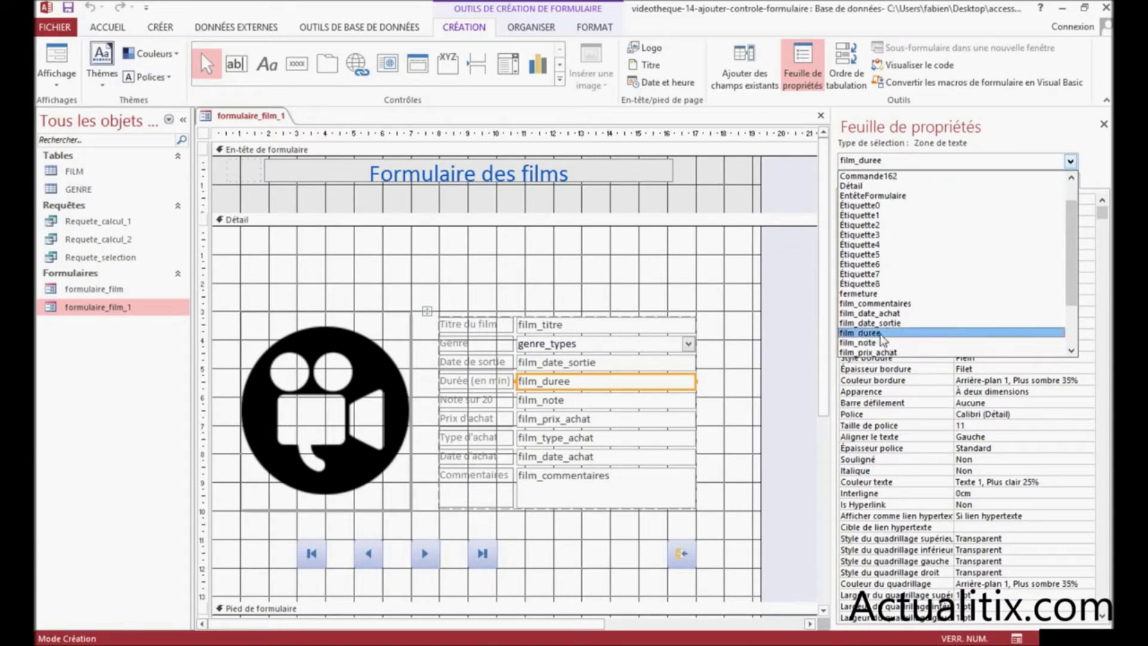
left_click(883, 333)
left_click(1071, 162)
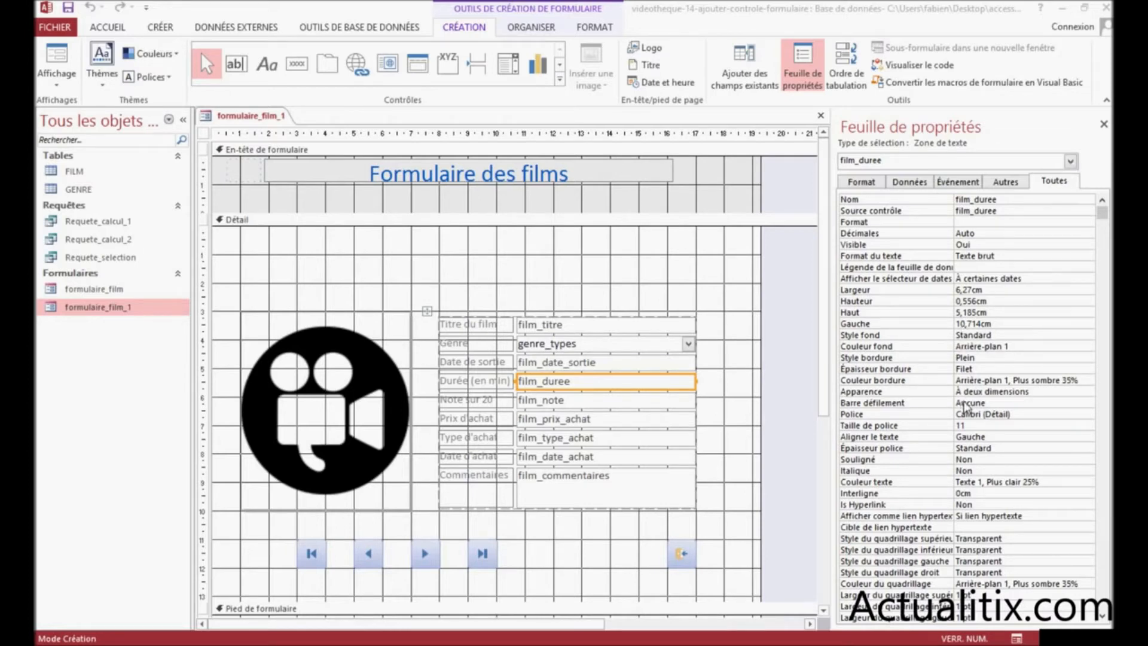
Set the appearance of the film_duree text box to En relief
left_click(980, 390)
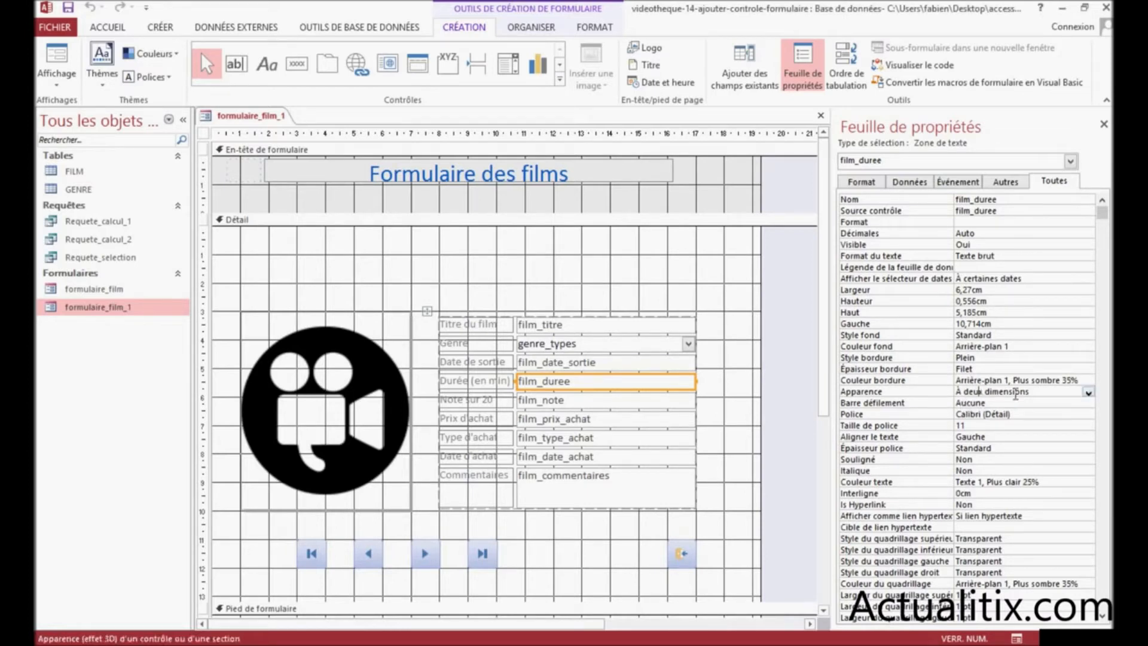
left_click(1089, 393)
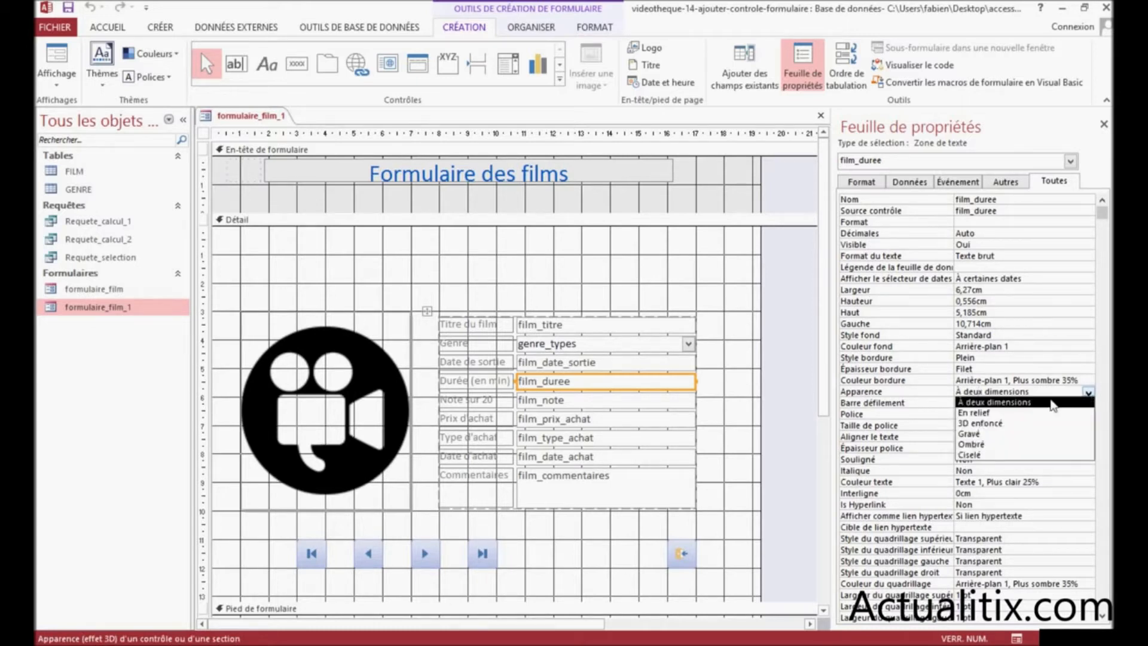
left_click(976, 414)
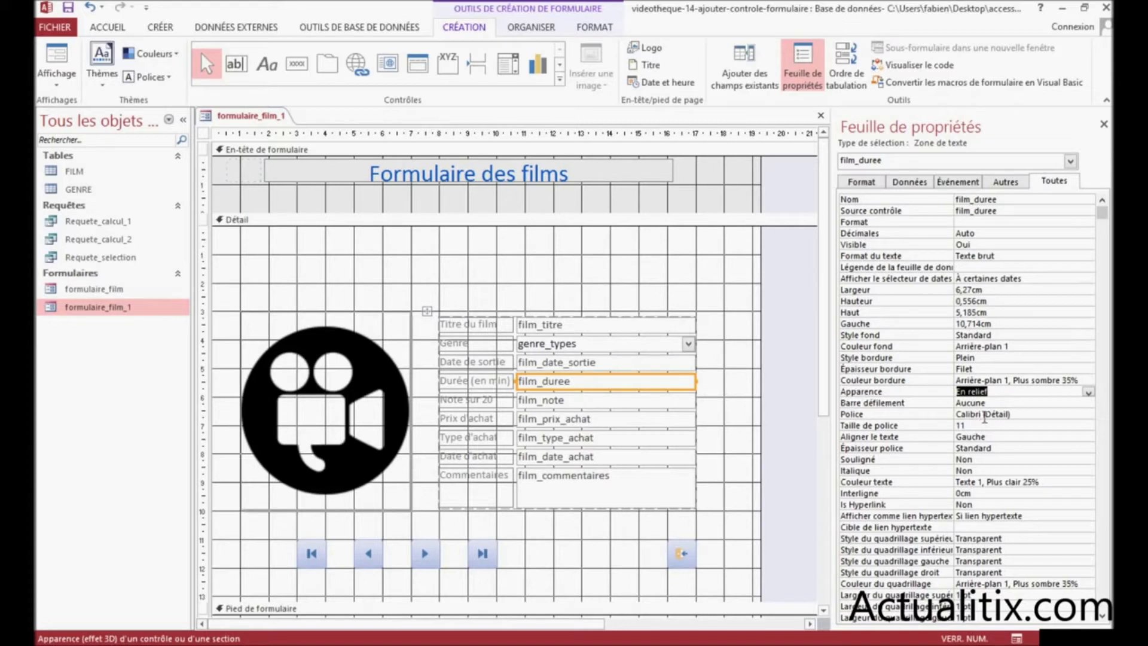
Set the film_duree text box's font size to 12 and its font to Verdana
left_click(976, 426)
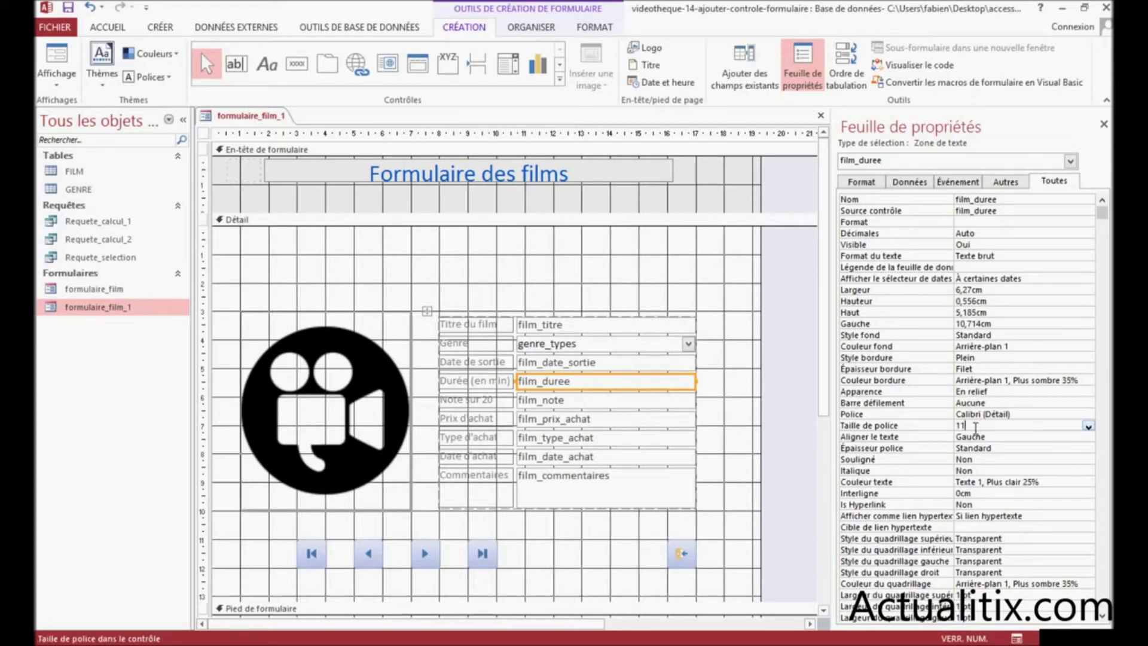
left_click(1087, 427)
left_click(970, 479)
left_click(996, 413)
left_click(1089, 415)
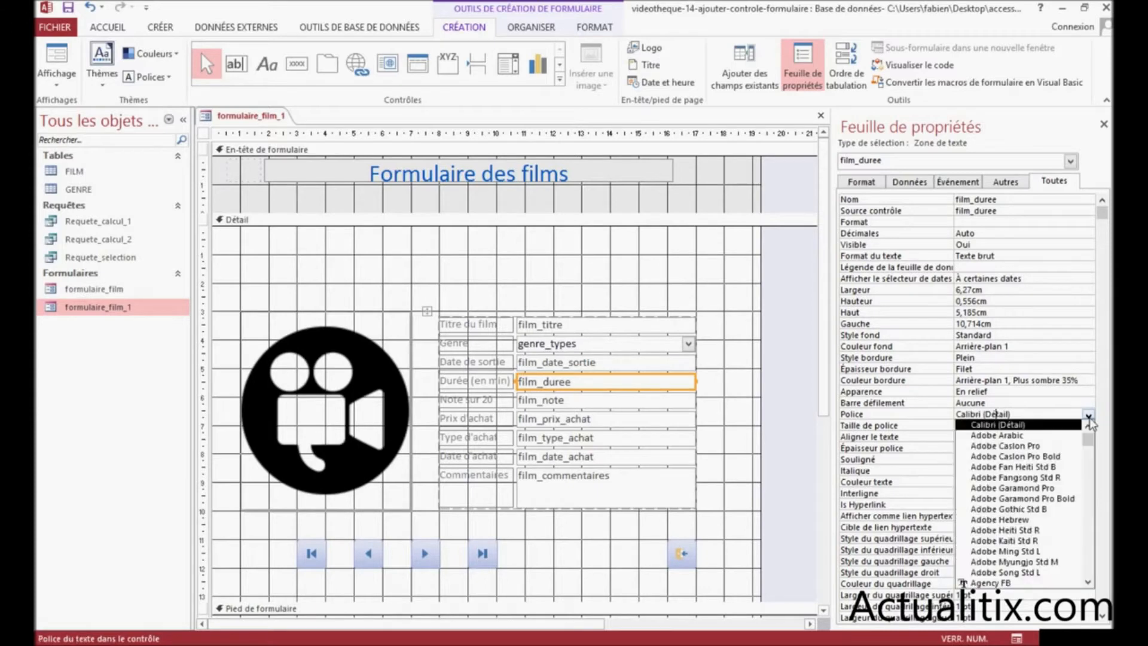
left_click_drag(1087, 441, 1103, 574)
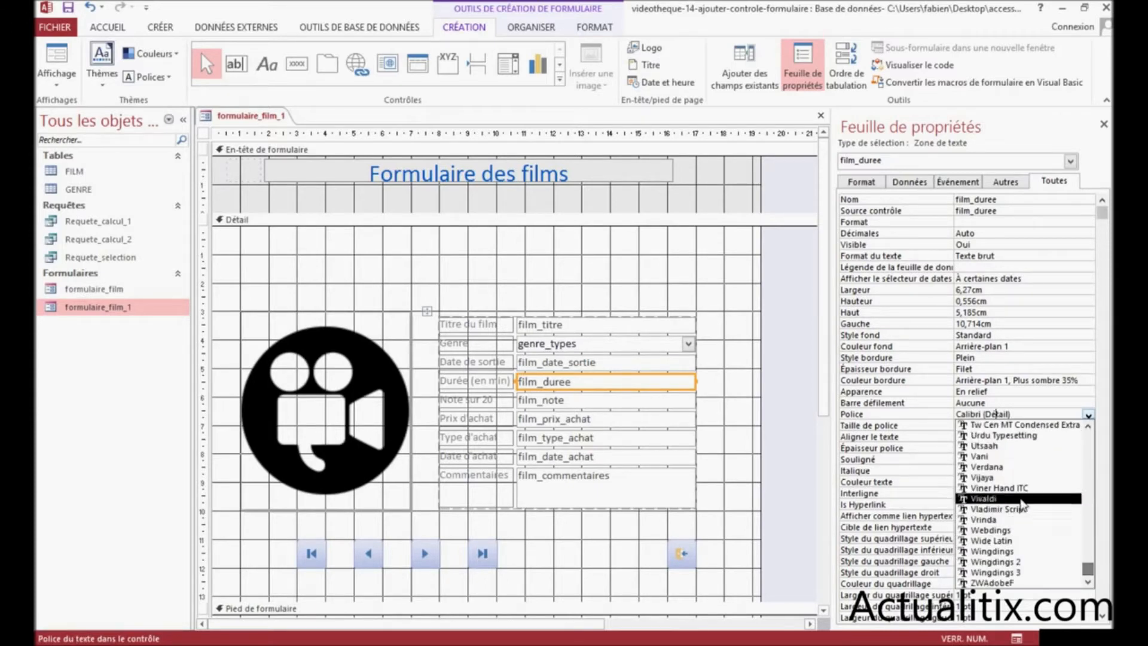
left_click(978, 467)
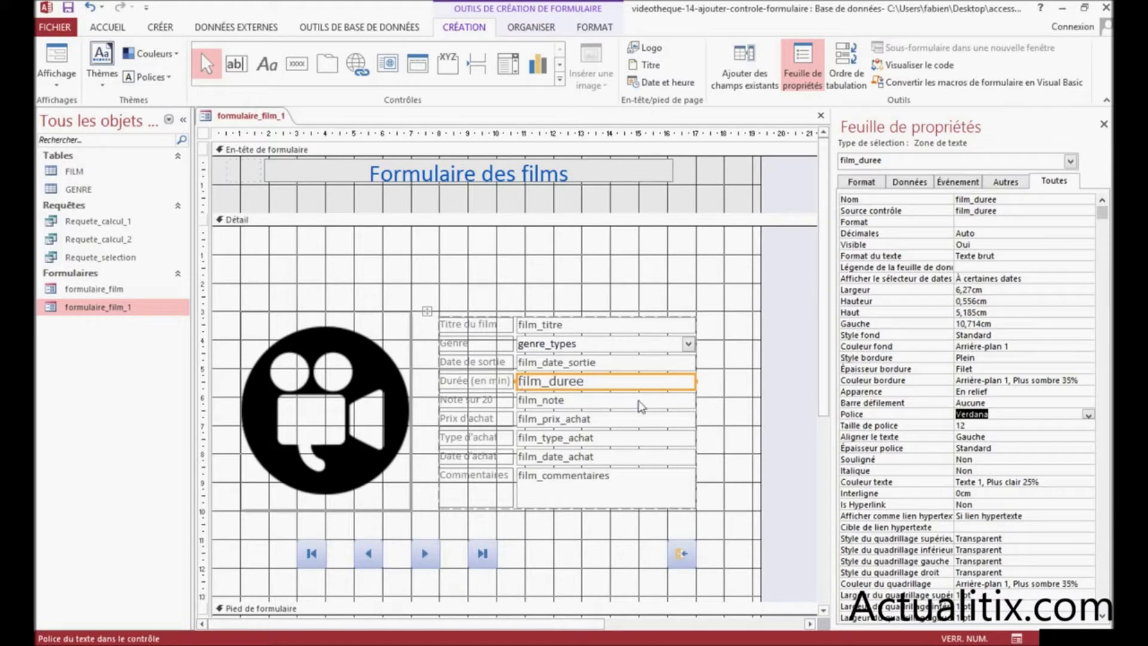
Set the film_duree text colour to the standard red #ED1C24
left_click(1010, 482)
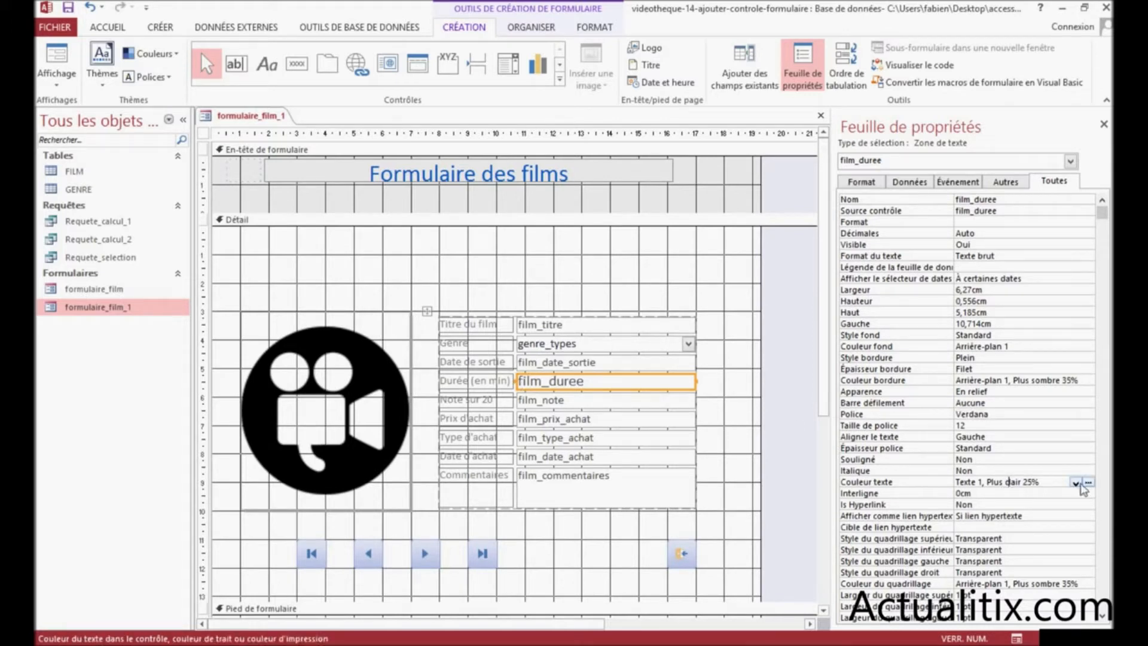
left_click(1075, 482)
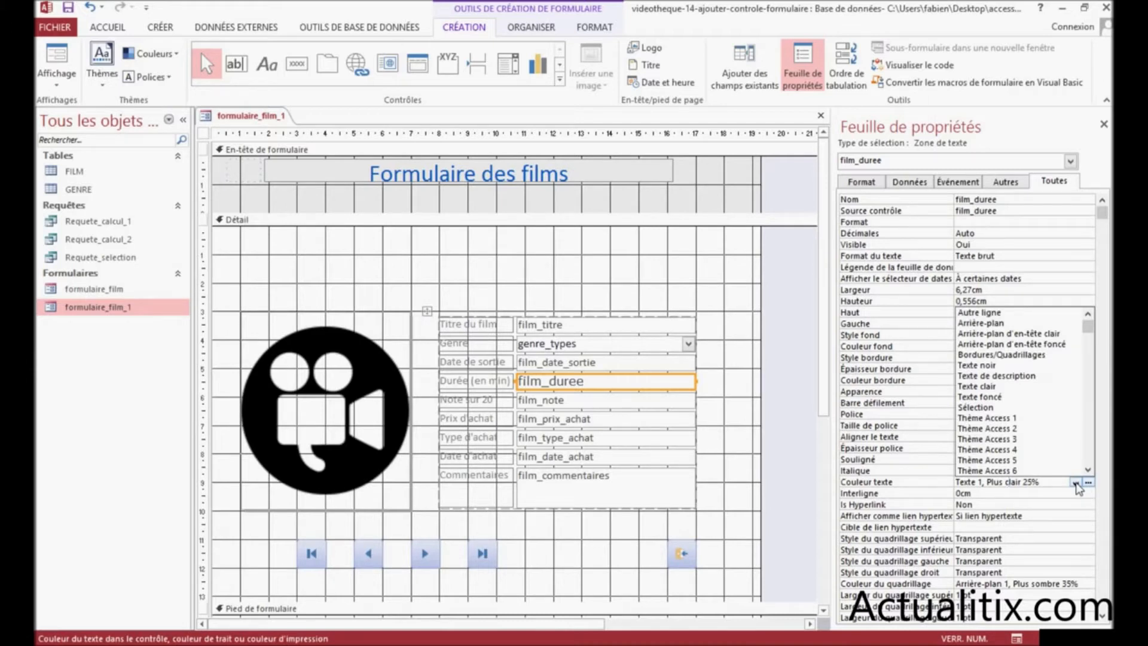
left_click(1077, 483)
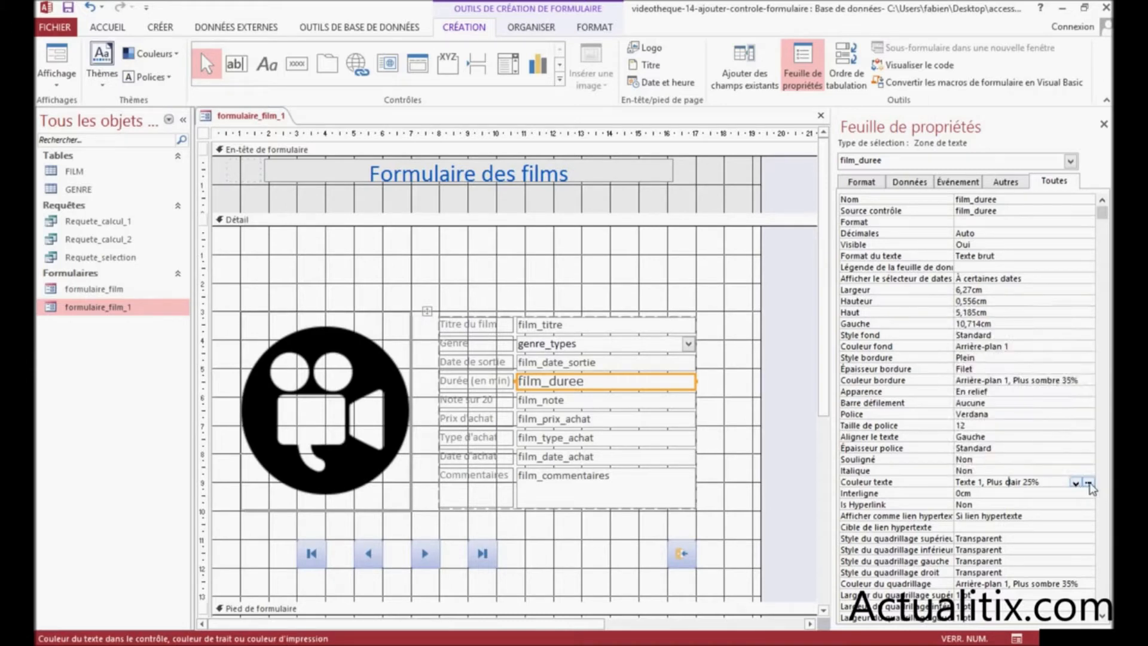
left_click(1088, 484)
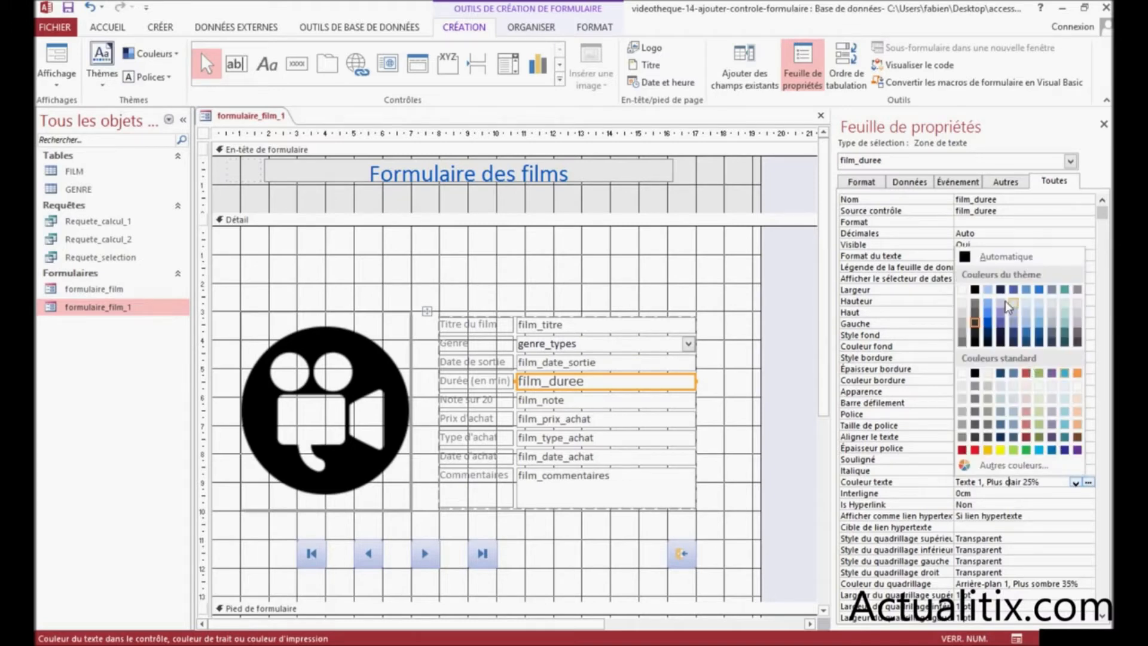
left_click(976, 450)
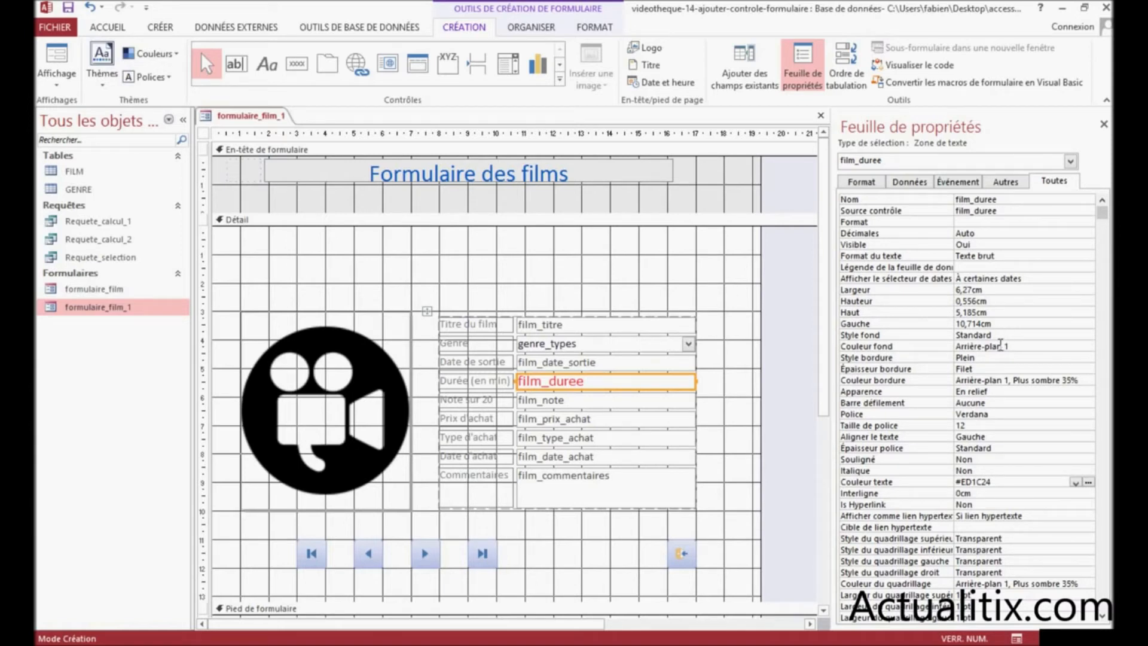
Set the border style of the film_duree text box to Pointillés
left_click(986, 357)
left_click(1089, 359)
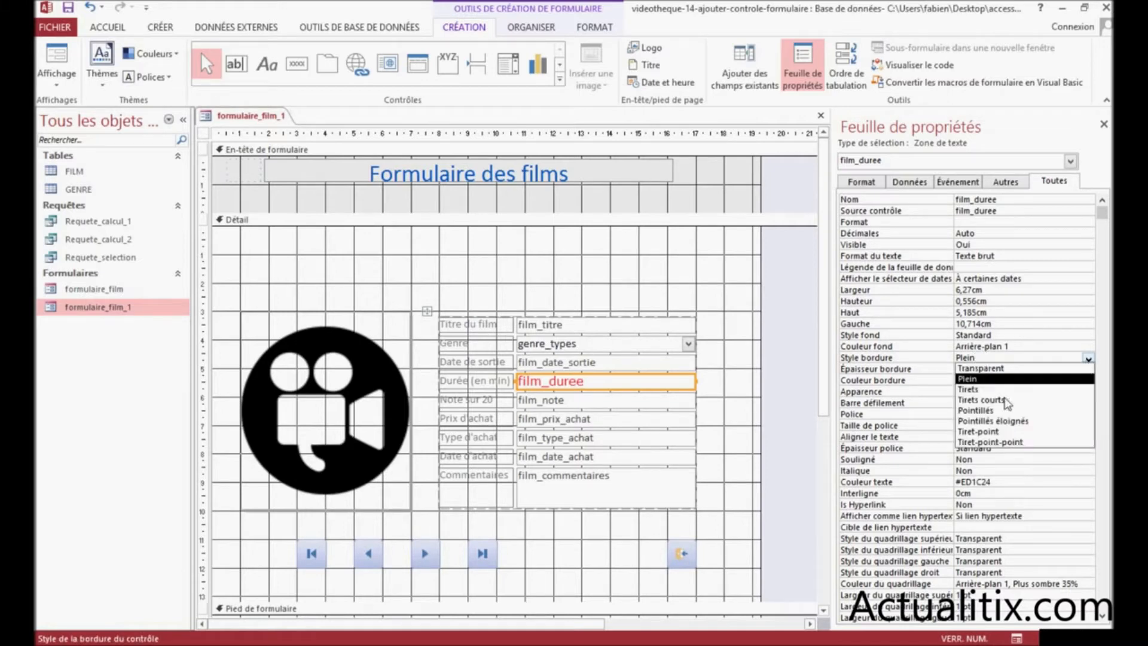
left_click(988, 411)
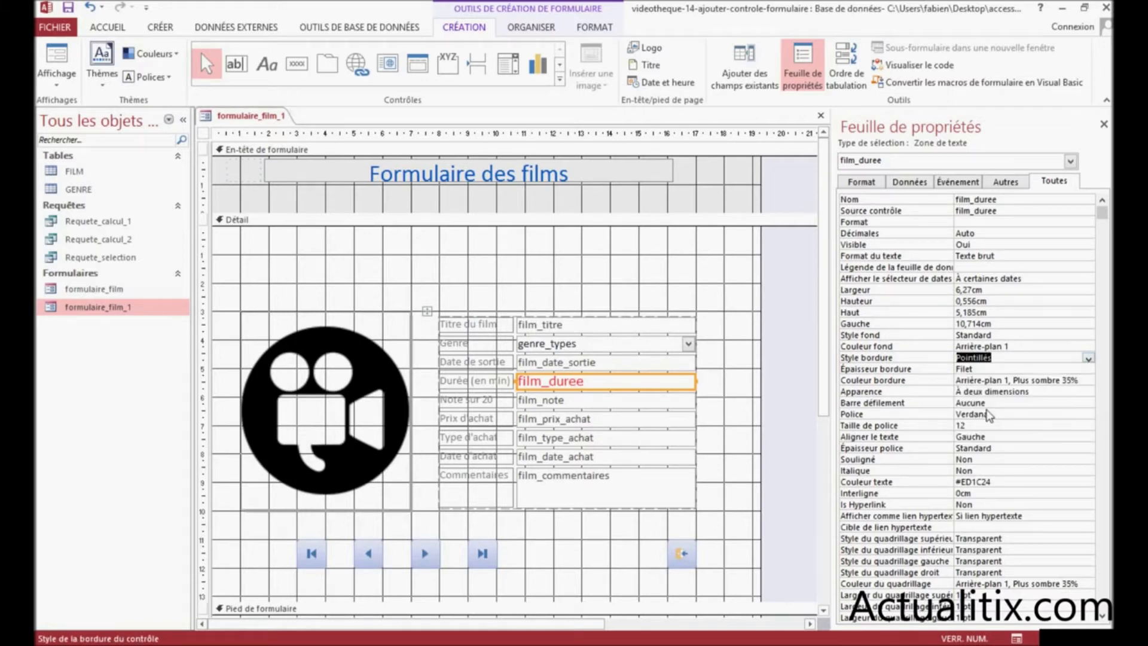
Set the film_duree border thickness to 2 pt and display the form in Form view
left_click(989, 370)
left_click(1088, 371)
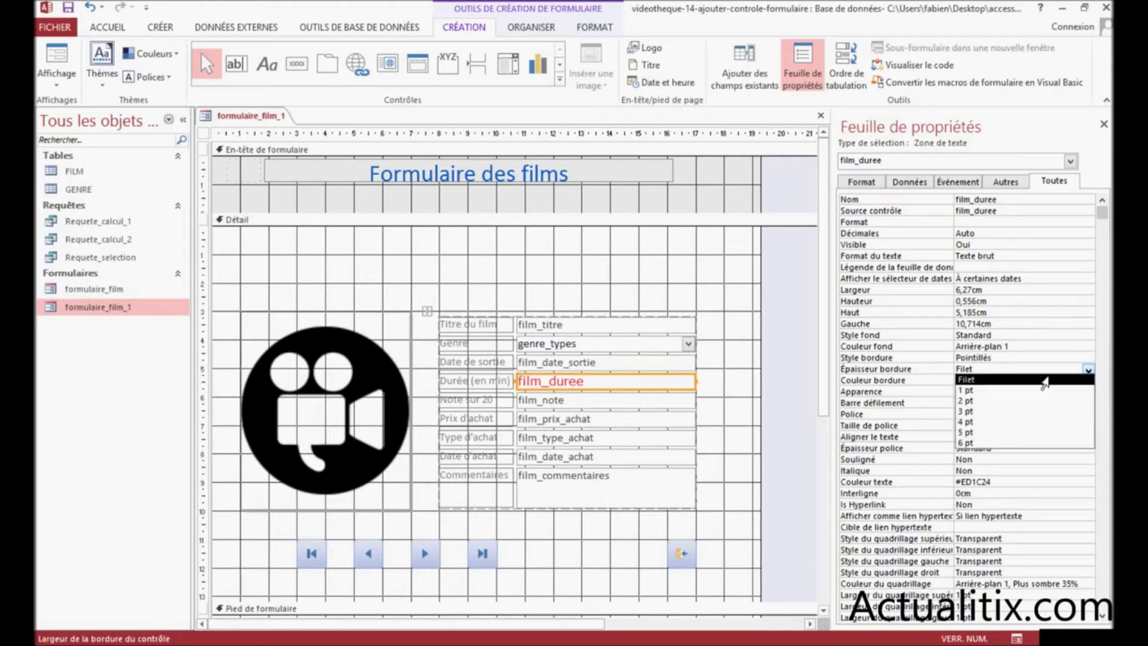
left_click(974, 402)
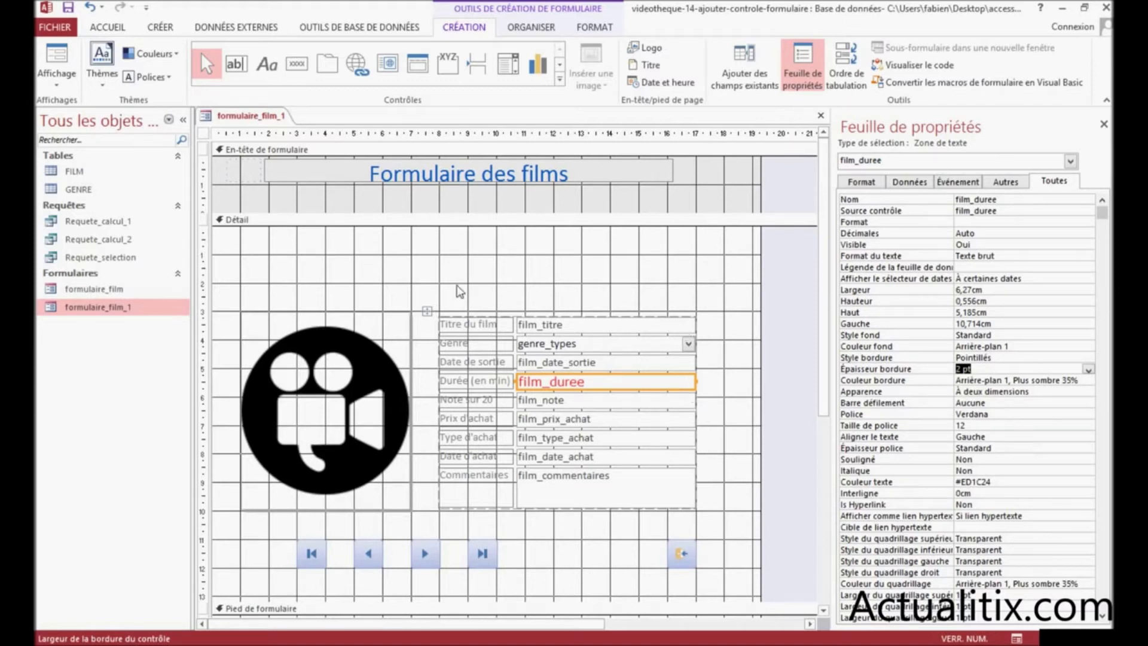
left_click(58, 77)
left_click(74, 106)
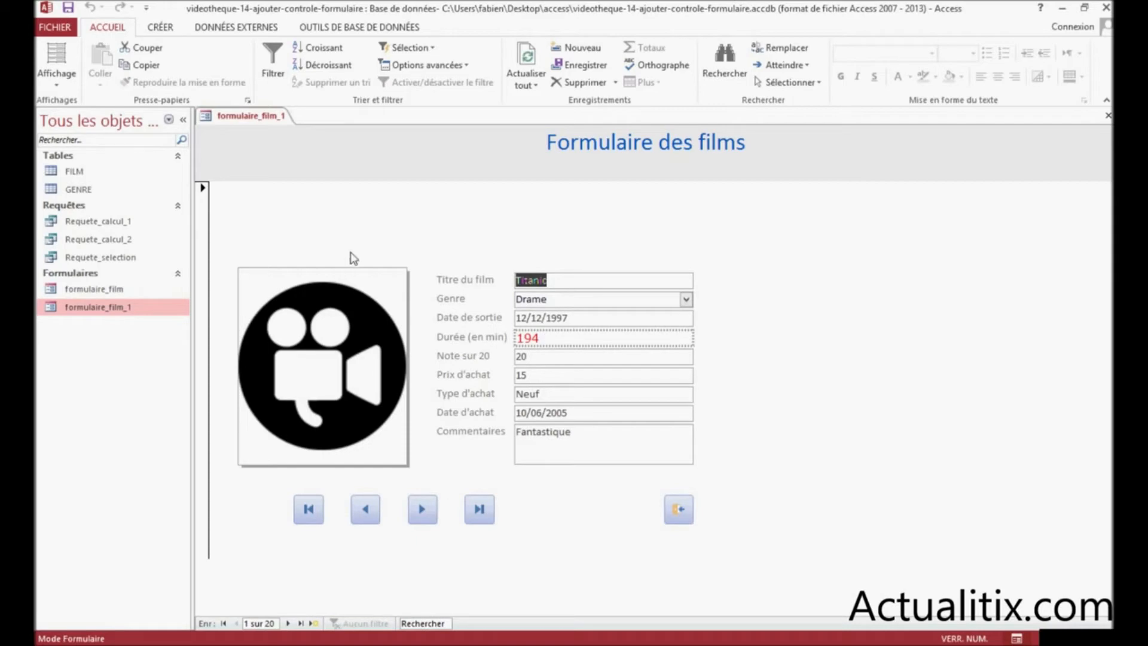
Return to Design view, set the film_duree text box's Apparence to En relief, and display the form in Form view
left_click(63, 83)
left_click(101, 203)
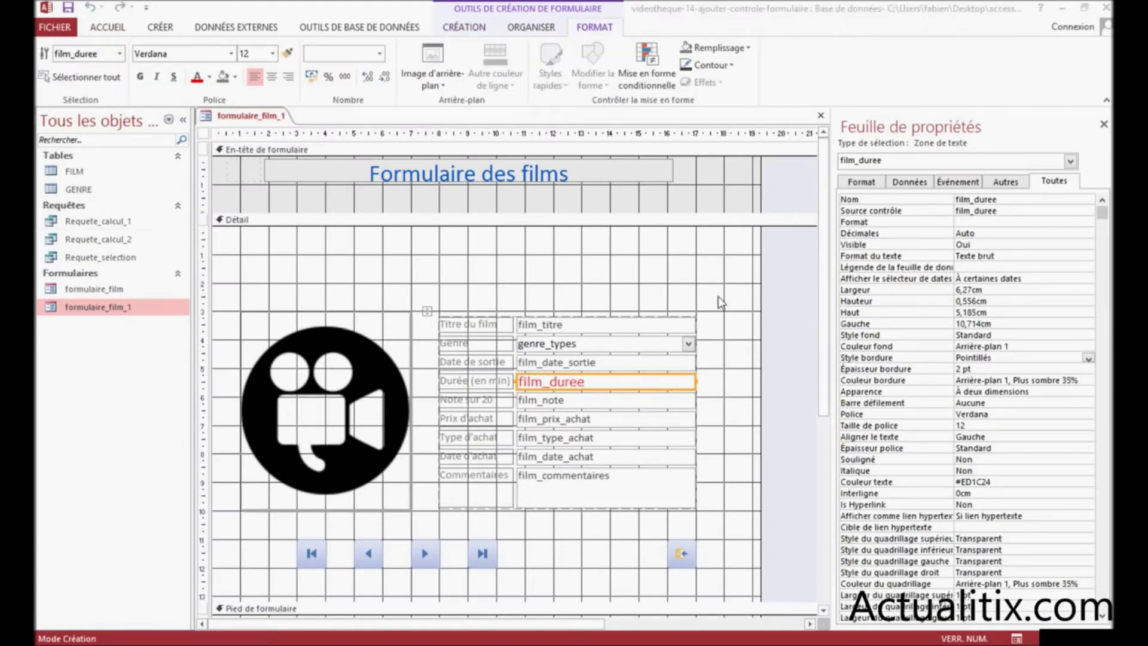
left_click(988, 395)
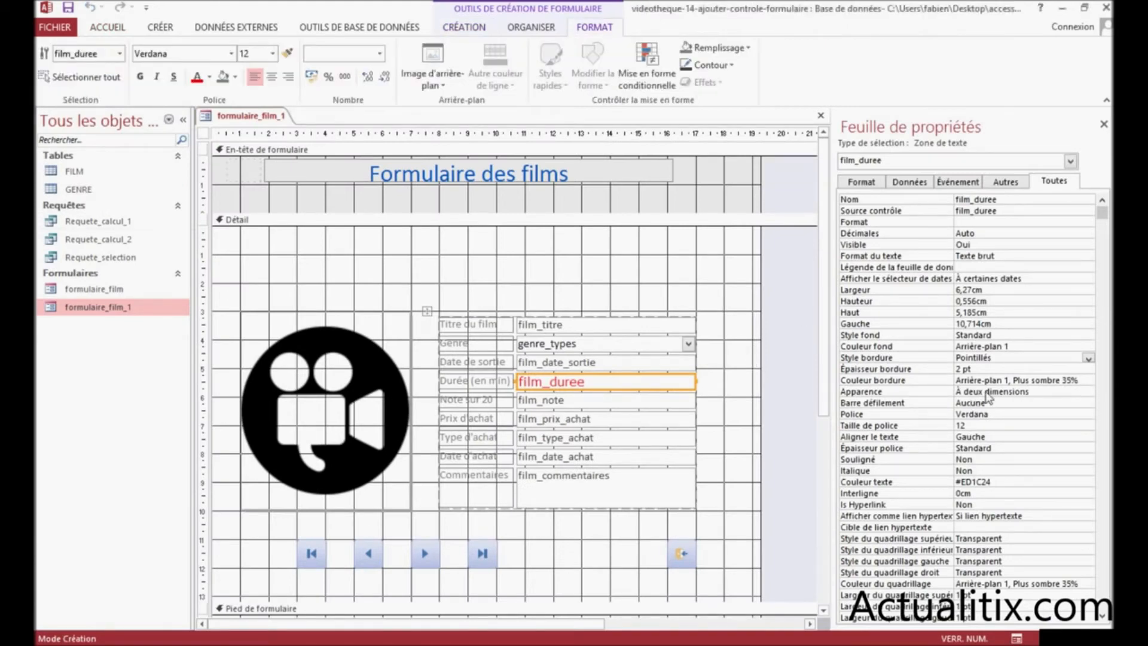
left_click(987, 396)
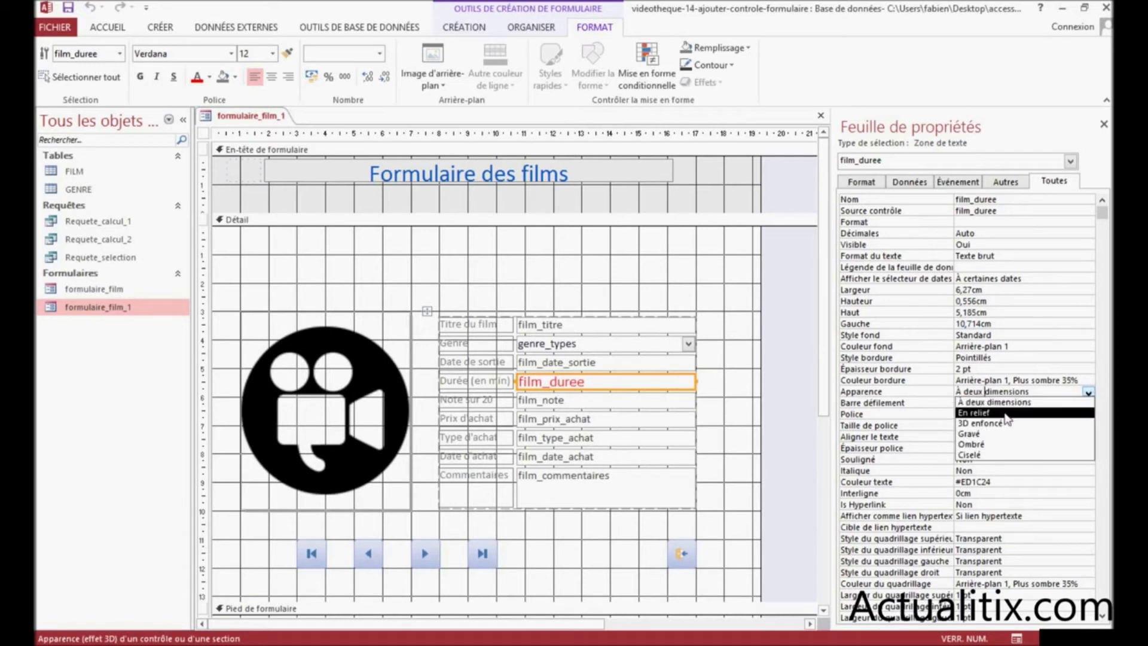
left_click(984, 402)
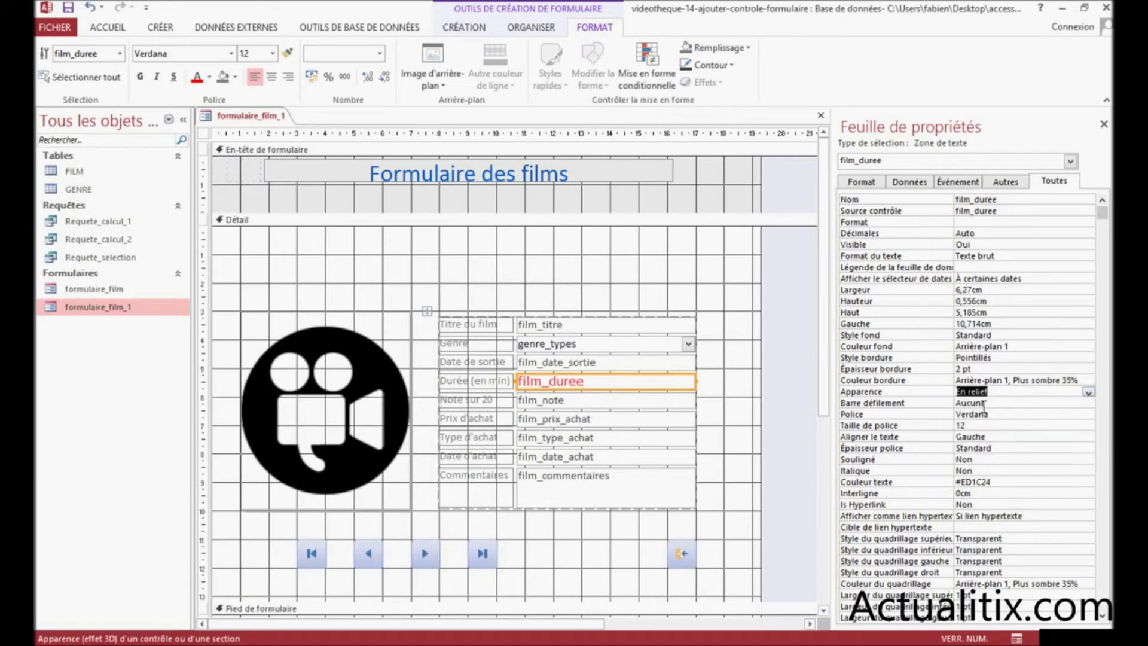
right_click(789, 293)
left_click(818, 302)
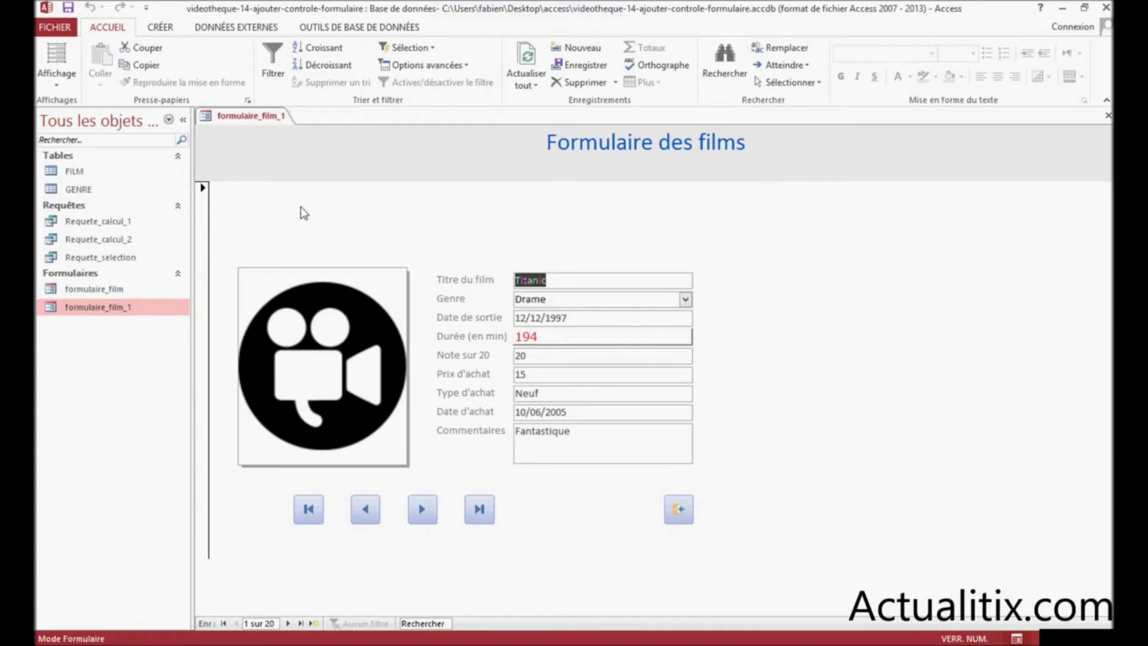
Return to Design view and examine the camera image's properties, including its name, click event and double-click event
left_click(65, 86)
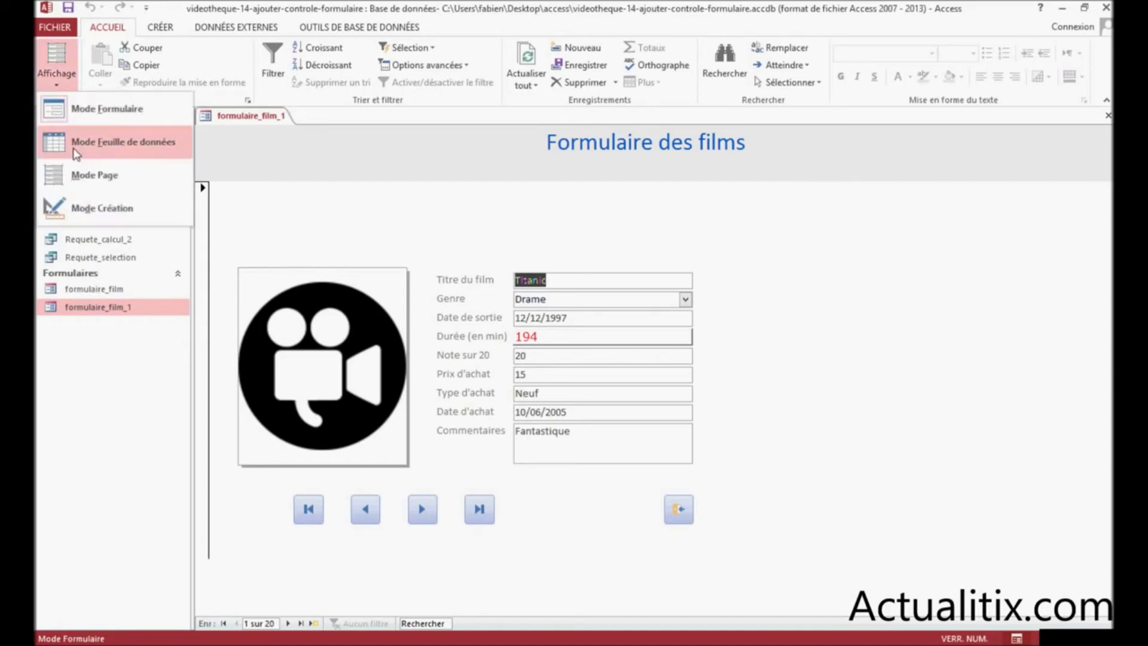
left_click(78, 209)
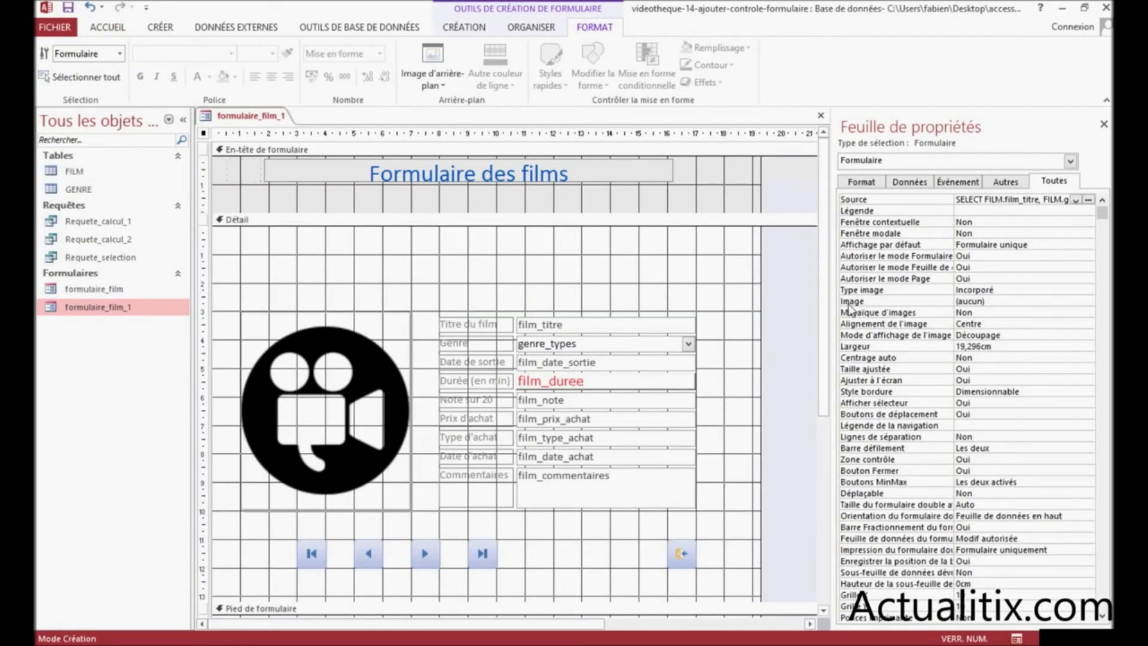
left_click(656, 380)
left_click(357, 365)
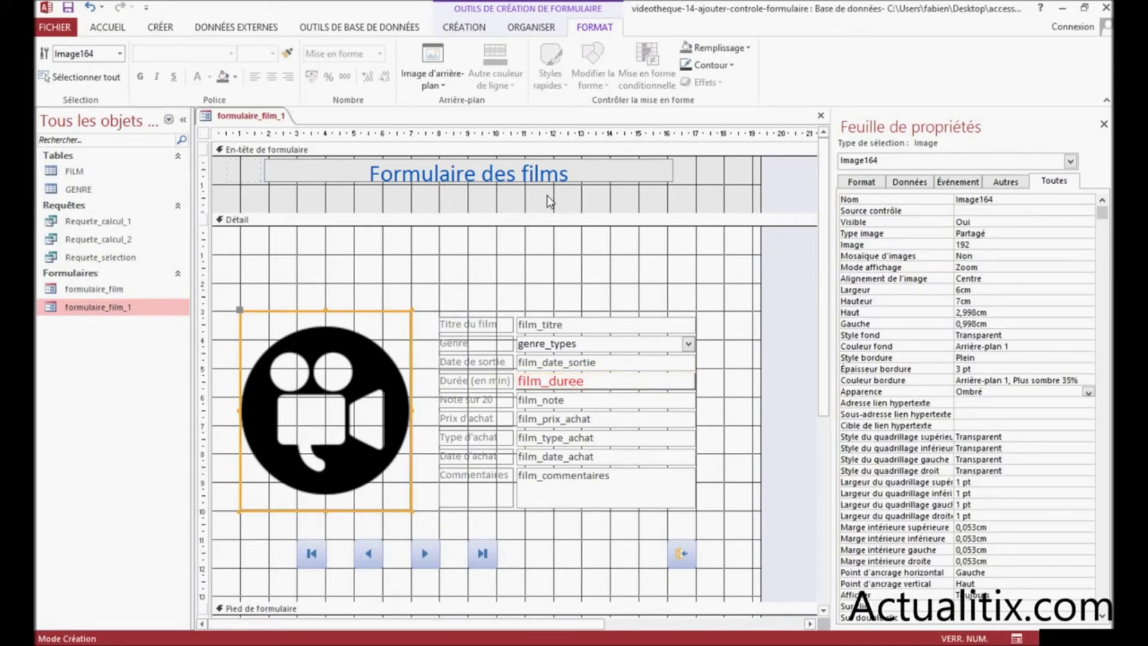
left_click(998, 199)
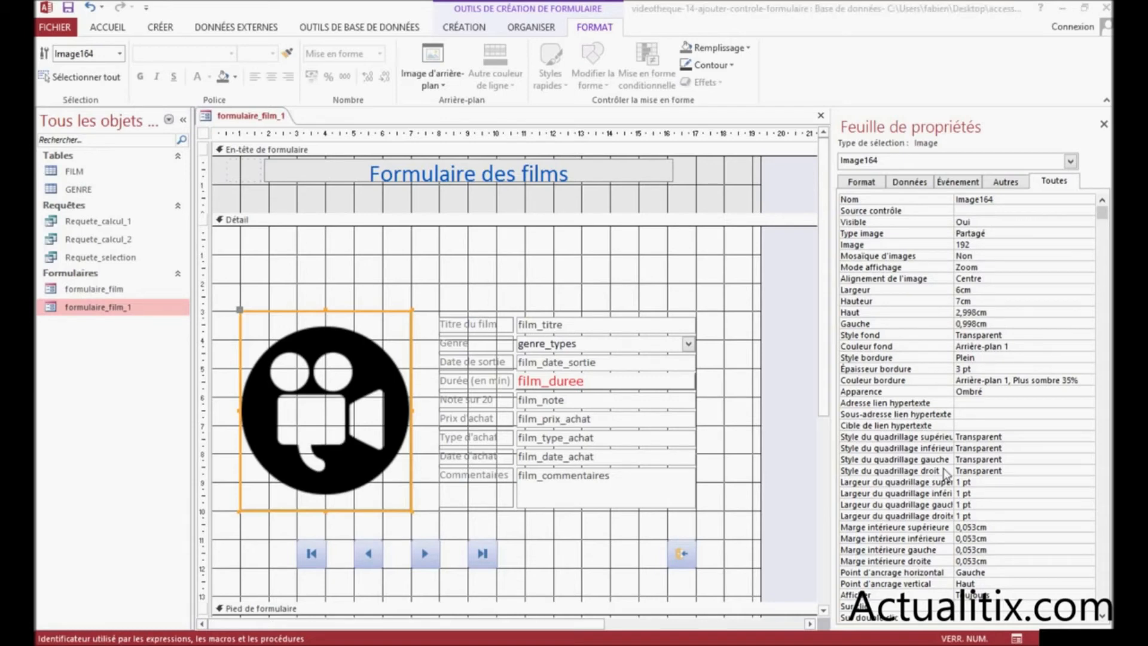
left_click(1043, 607)
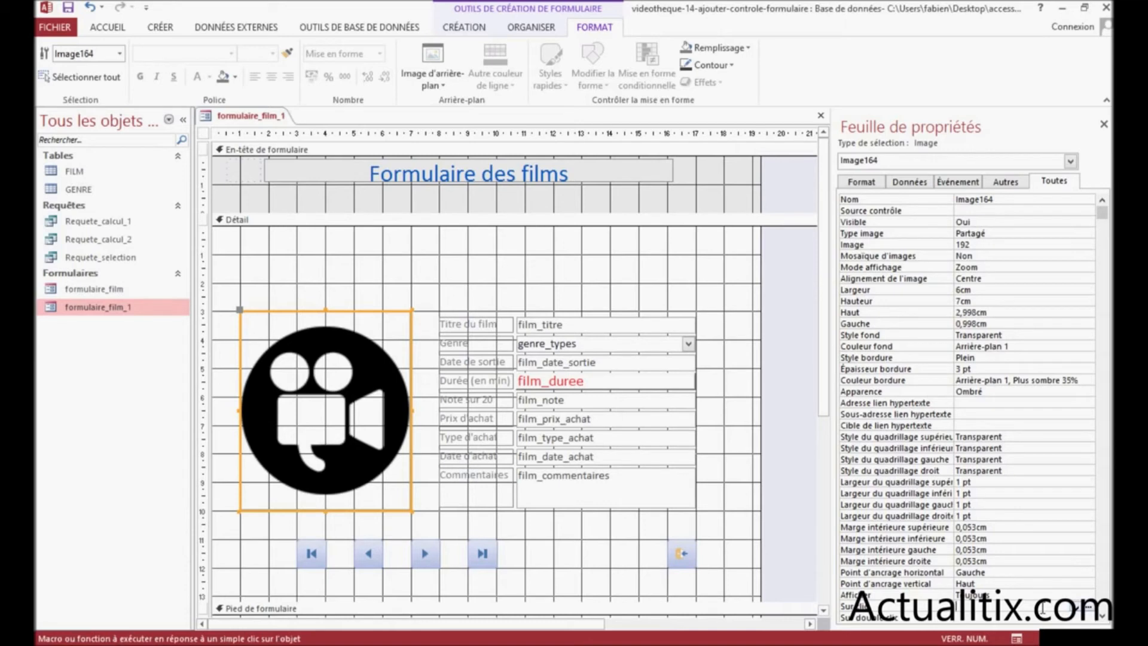
left_click(969, 617)
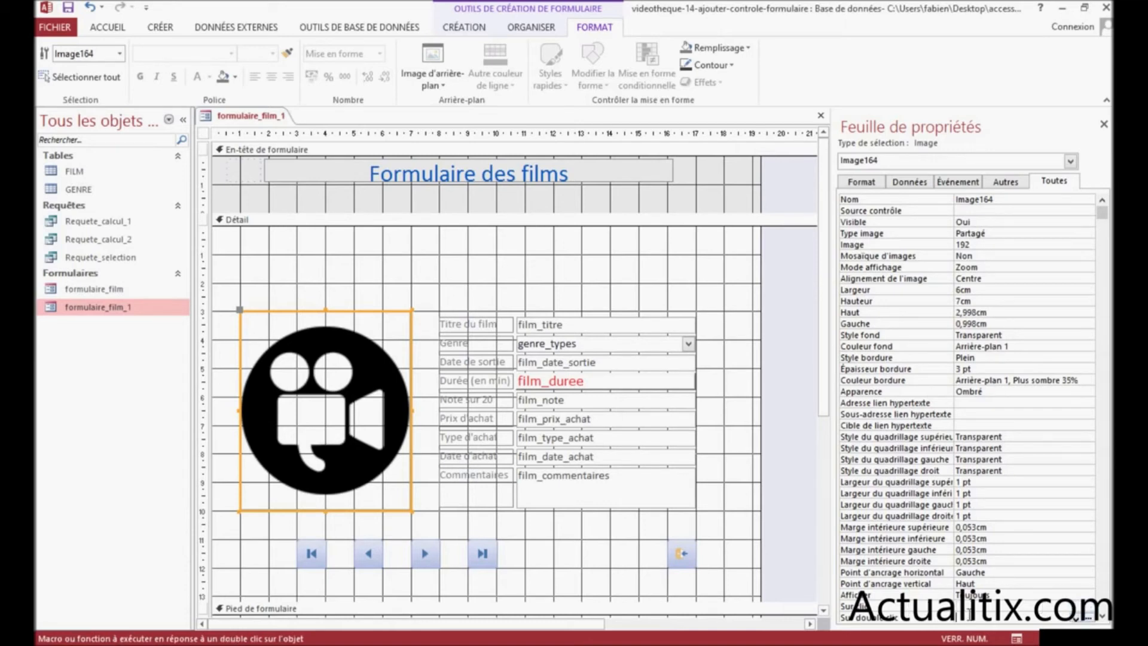
key("Up")
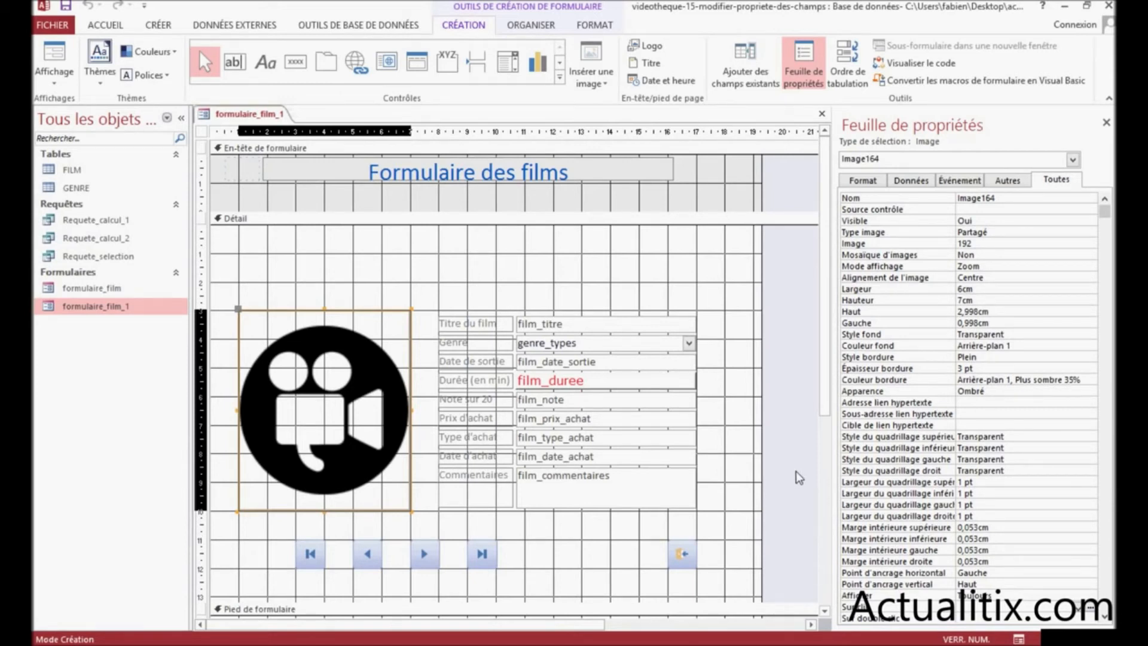
Select the whole form, set its Légende to FILM, and display it in Form view
left_click(680, 279)
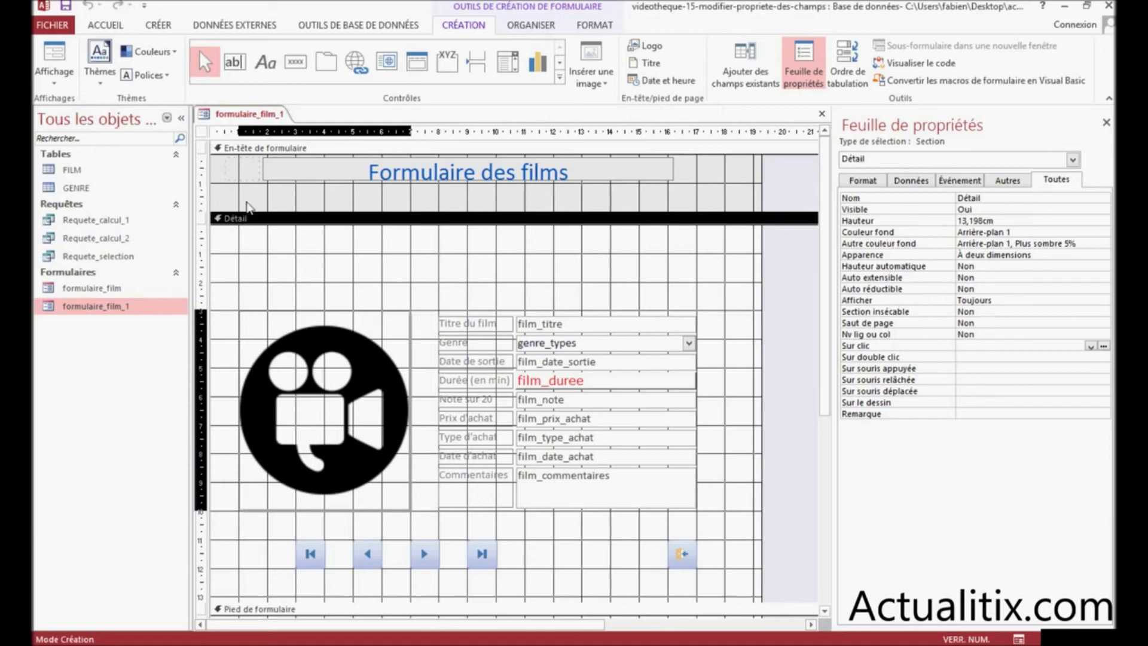
left_click(202, 133)
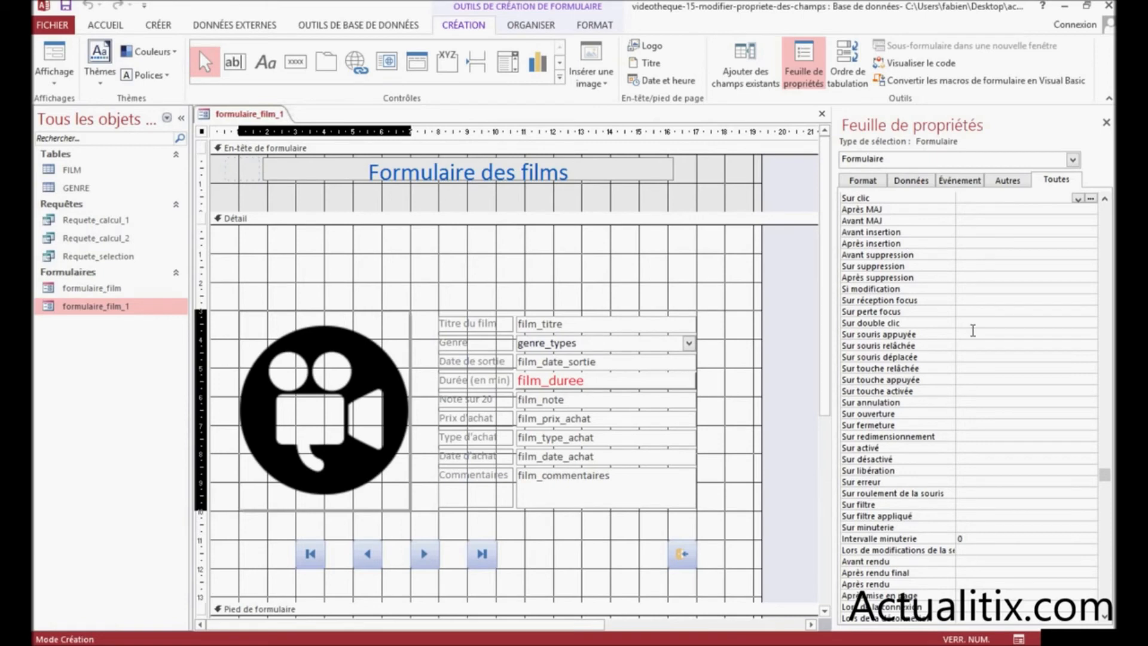
scroll(1017, 251, "down", 1)
scroll(1052, 255, "up", 1)
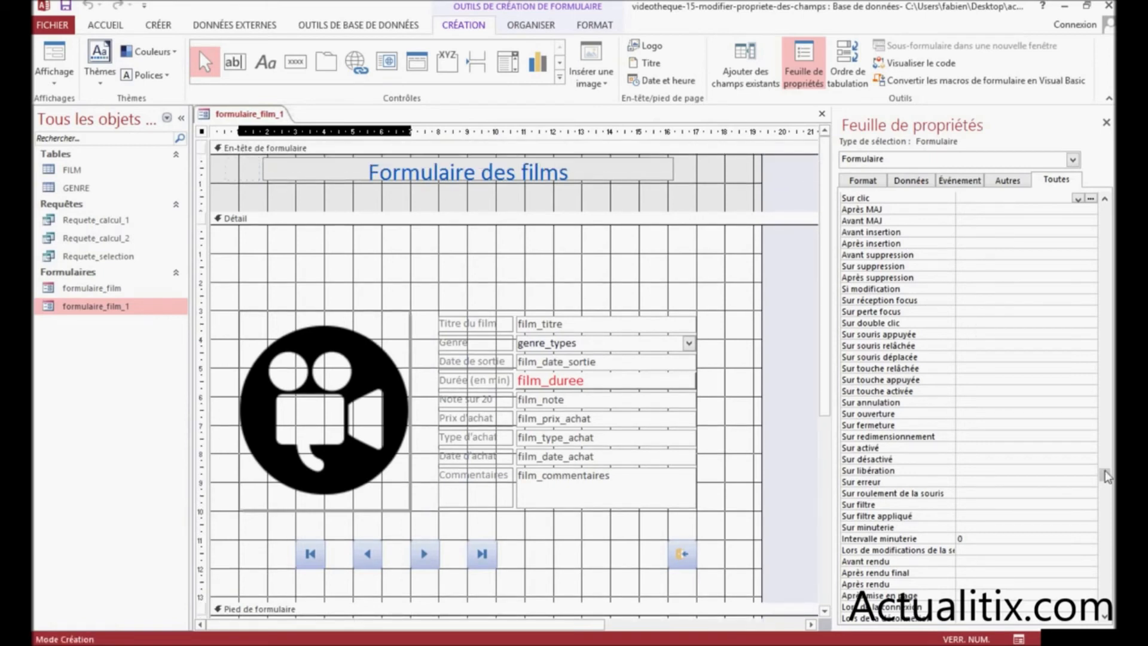
left_click_drag(1104, 475, 1104, 212)
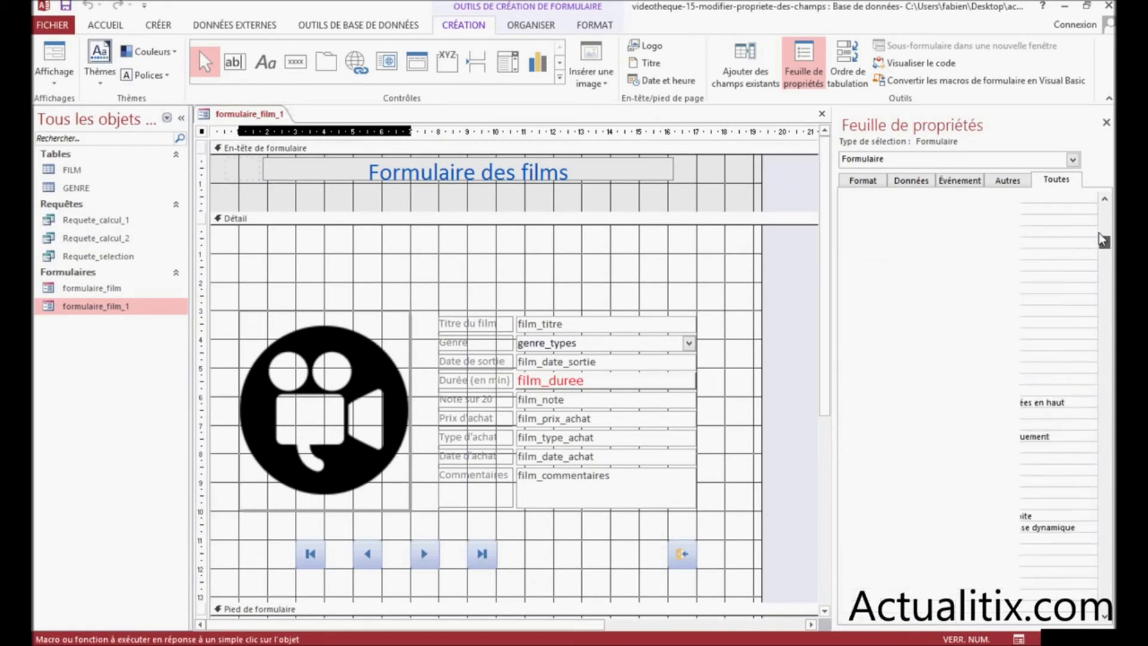
left_click(968, 210)
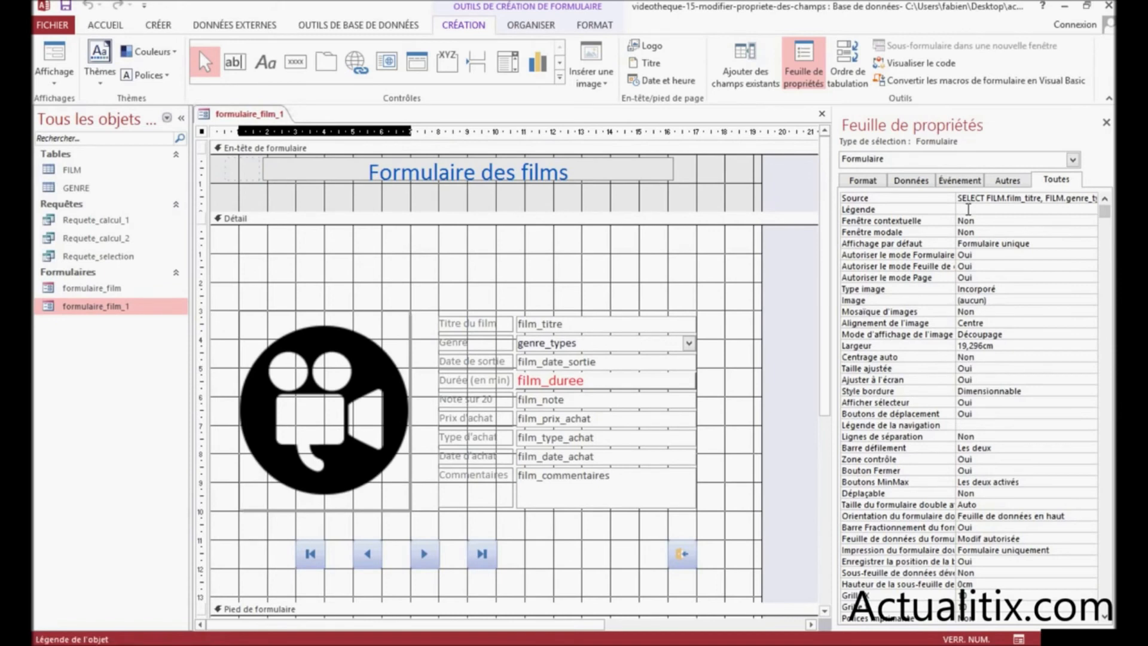
type("FiLM")
left_click(62, 59)
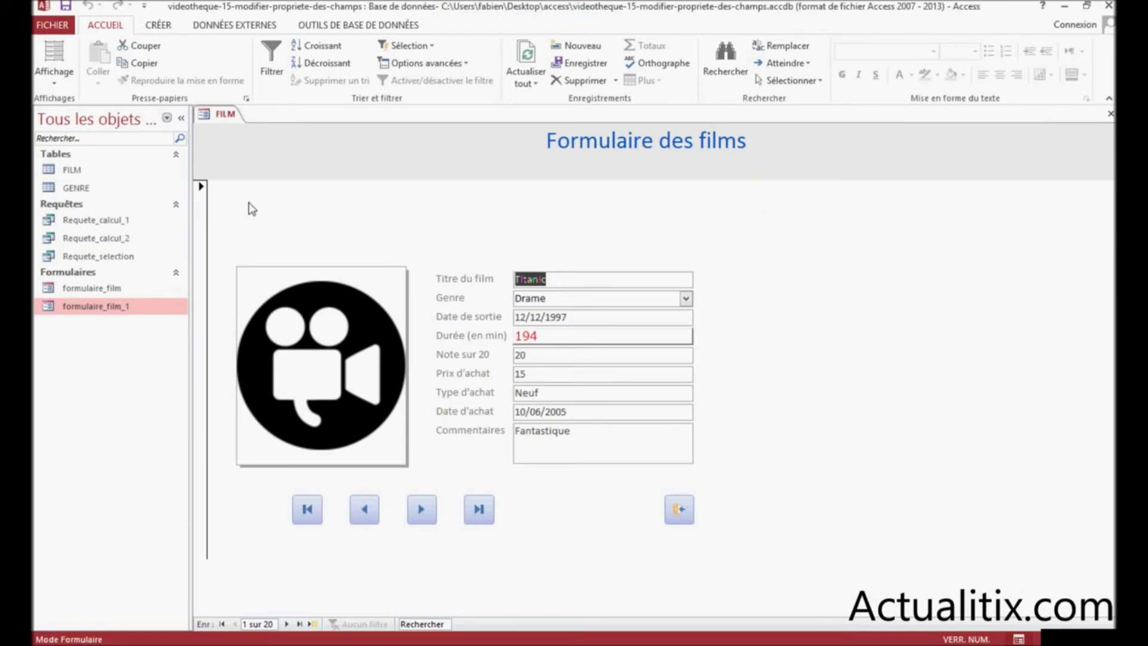
Go back to Design view, review the form once more in Form view, and return to Design view
left_click(52, 81)
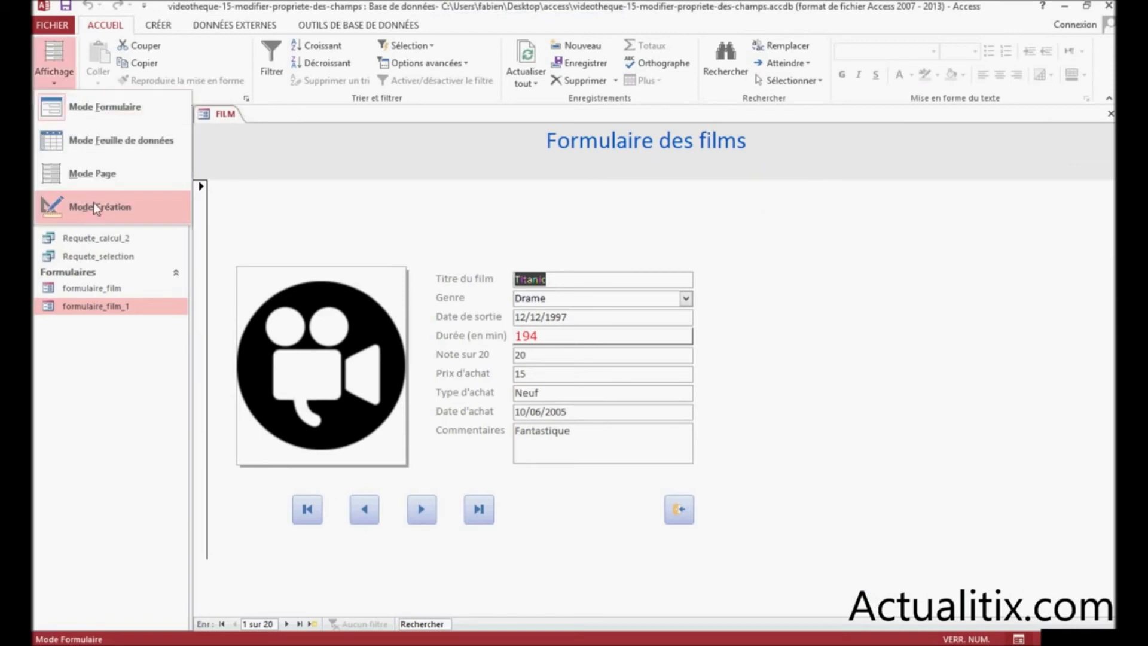
left_click(92, 207)
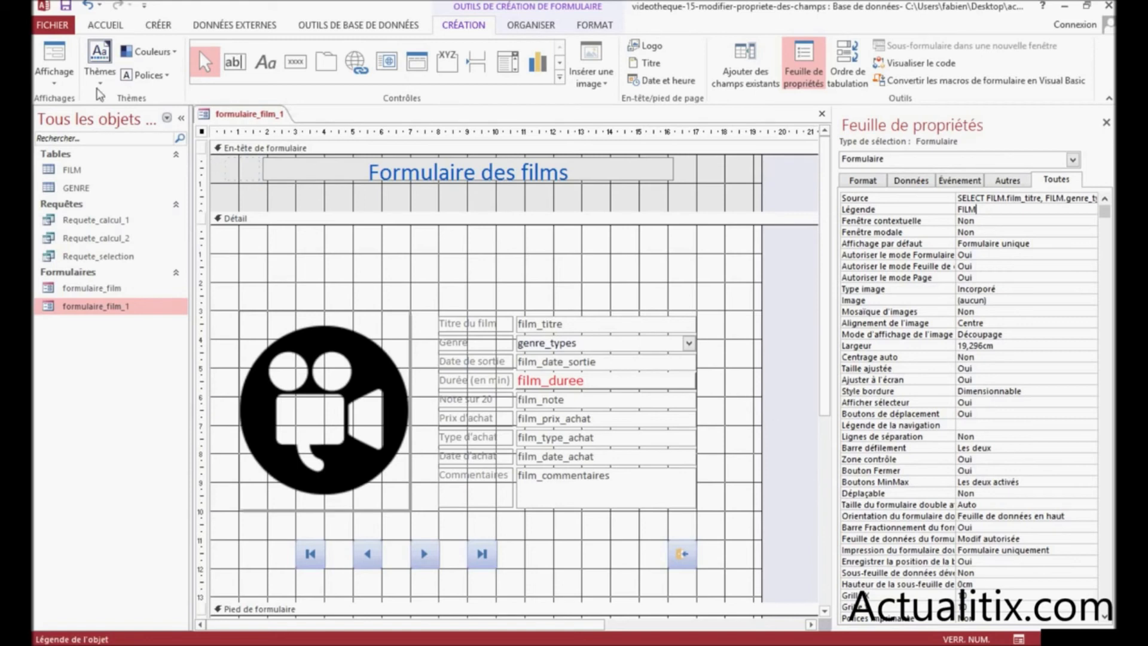
left_click(54, 79)
left_click(89, 108)
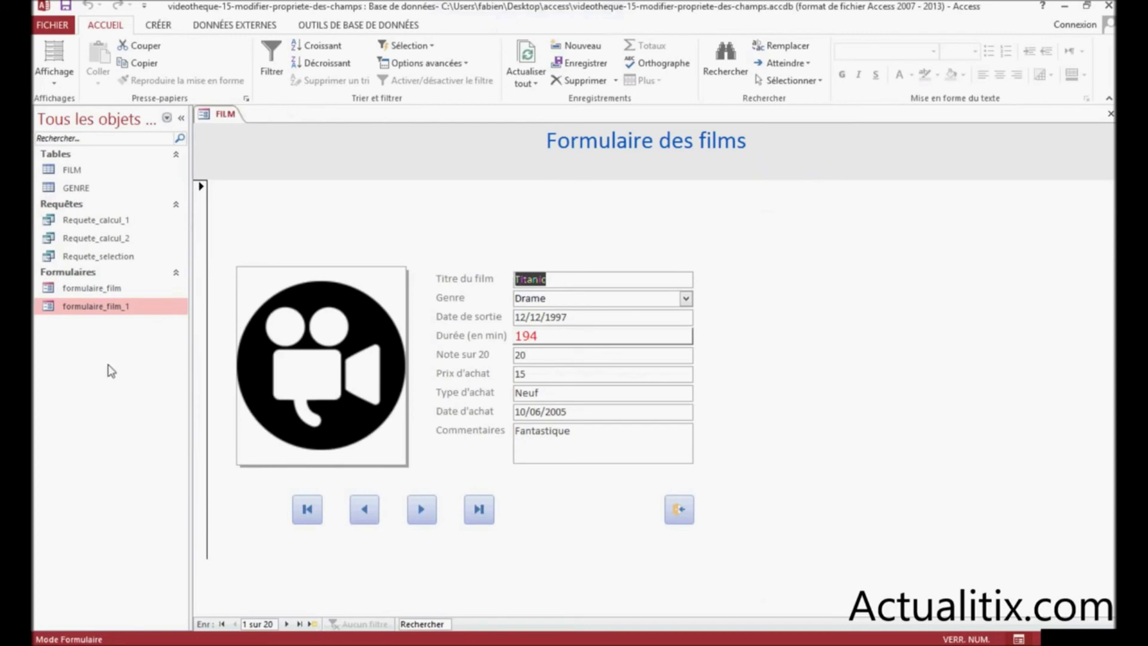
left_click(41, 75)
left_click(75, 199)
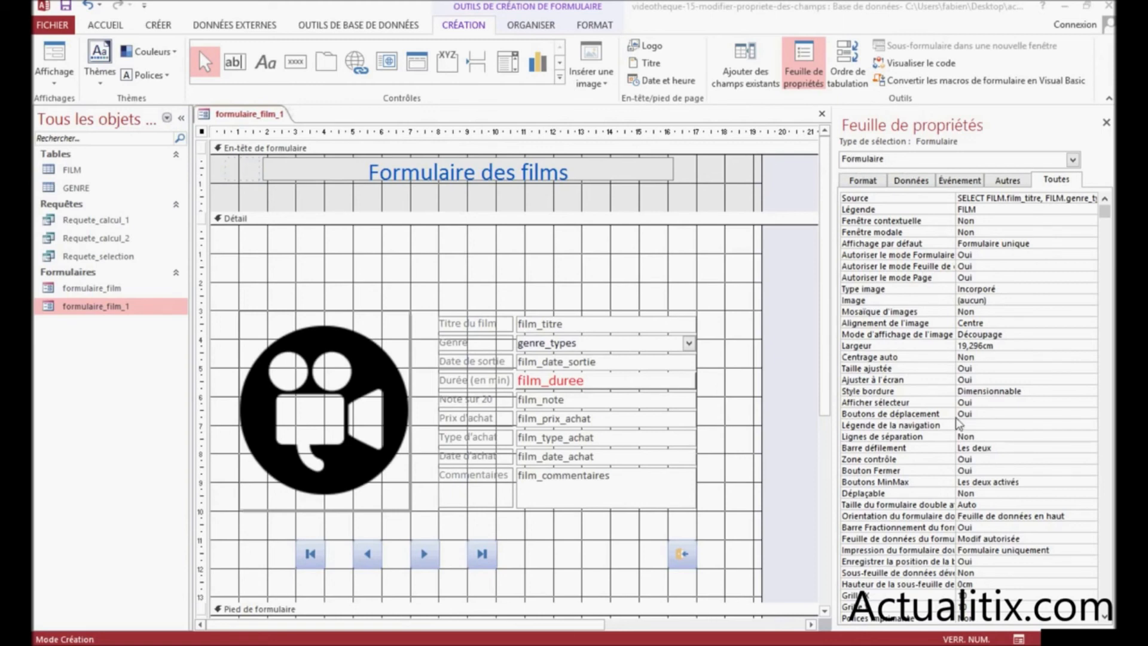
Set the form's Boutons de déplacement and Afficher sélecteur properties to Non
left_click(978, 419)
left_click(1092, 415)
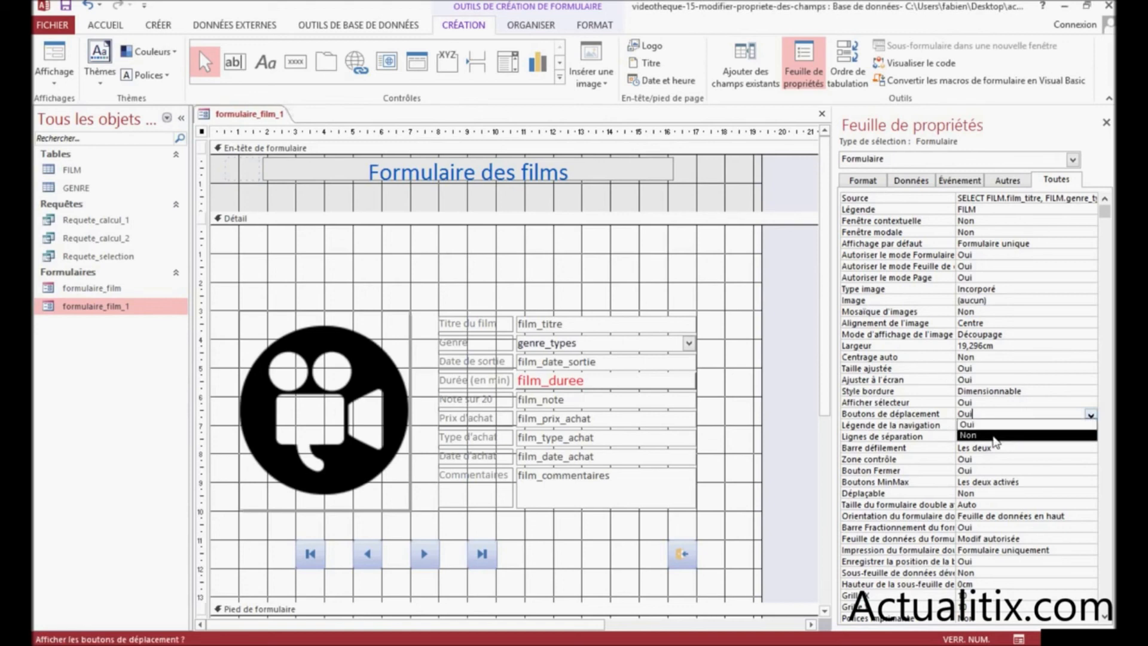
left_click(984, 437)
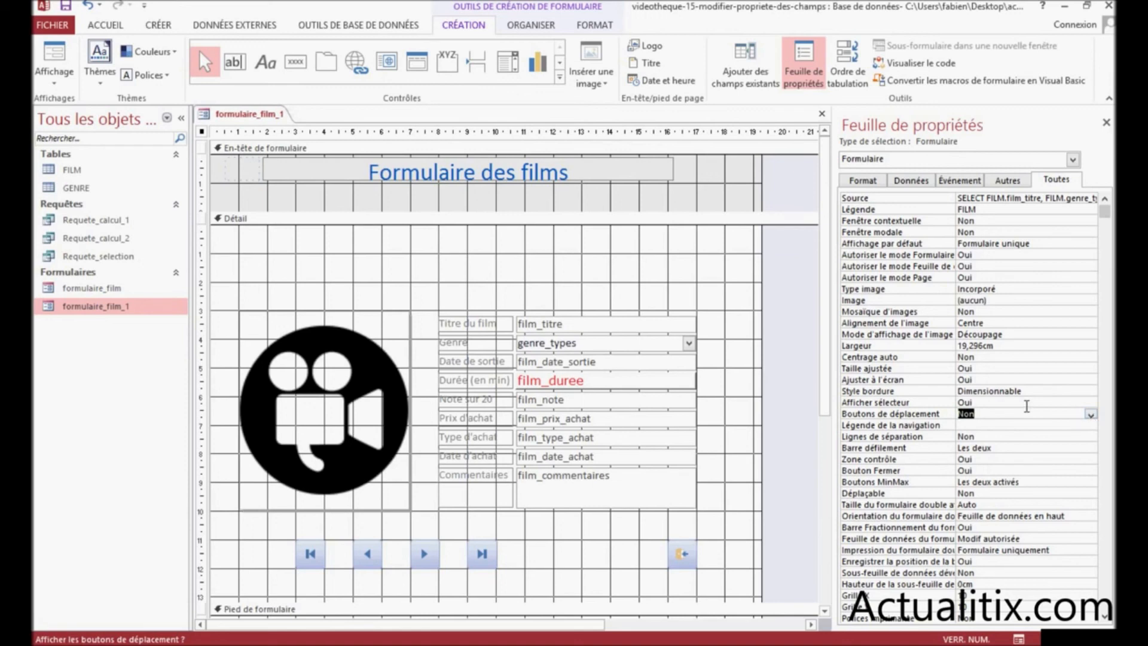
left_click(1020, 404)
left_click(1091, 404)
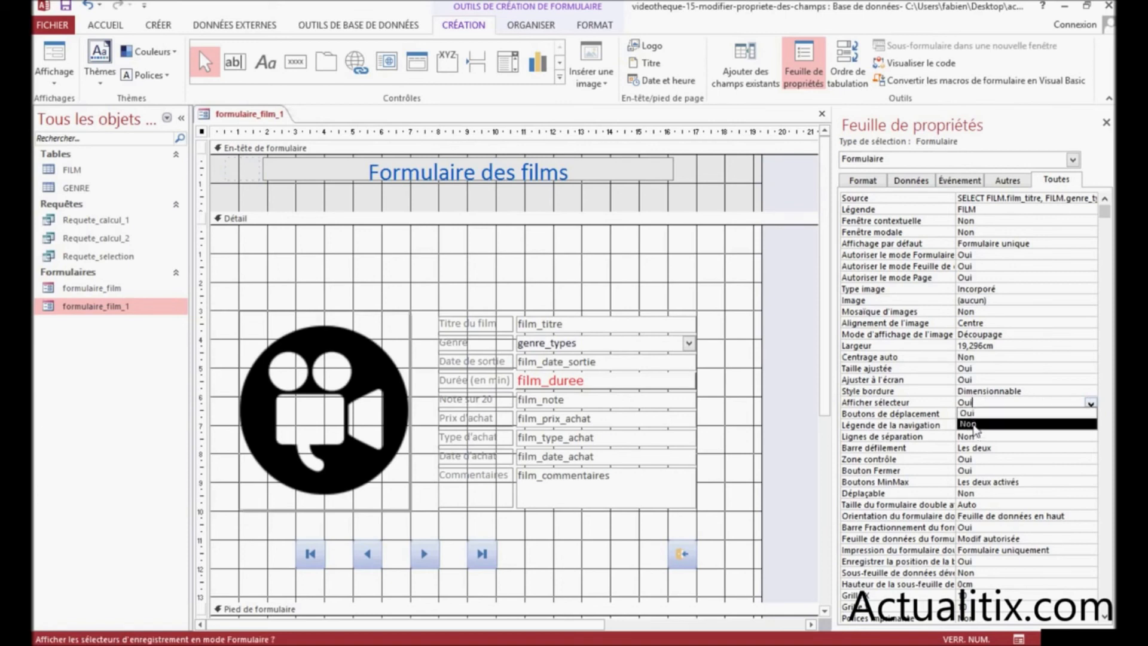
left_click(976, 424)
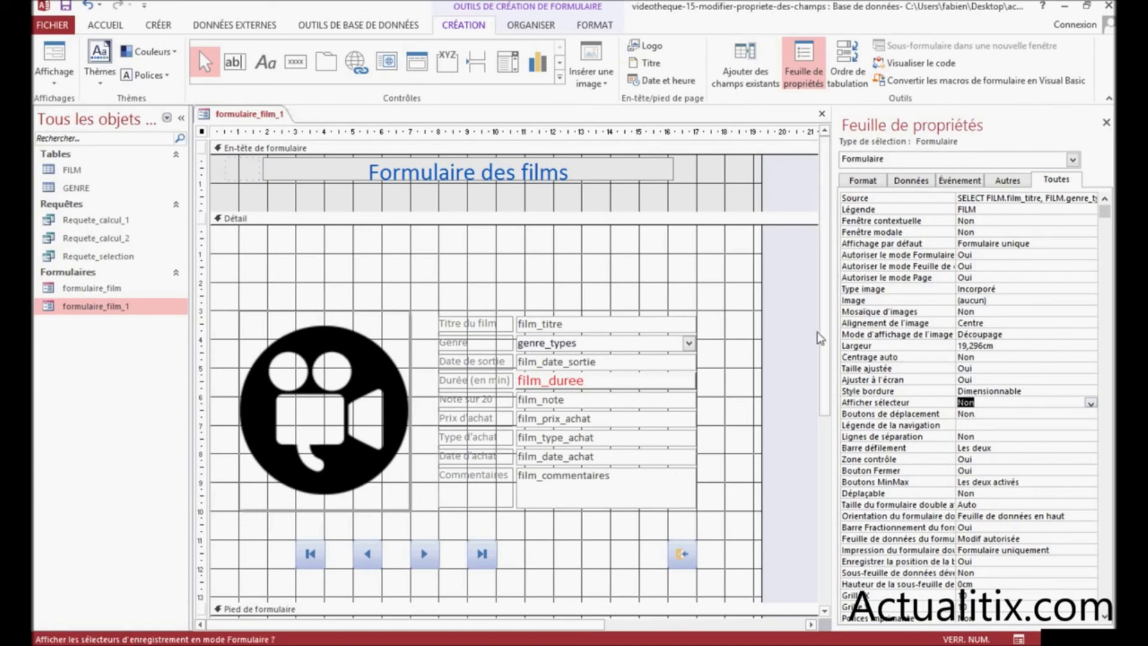
Check the form without navigation buttons and record selector in Form view, and return to Design view
left_click(54, 75)
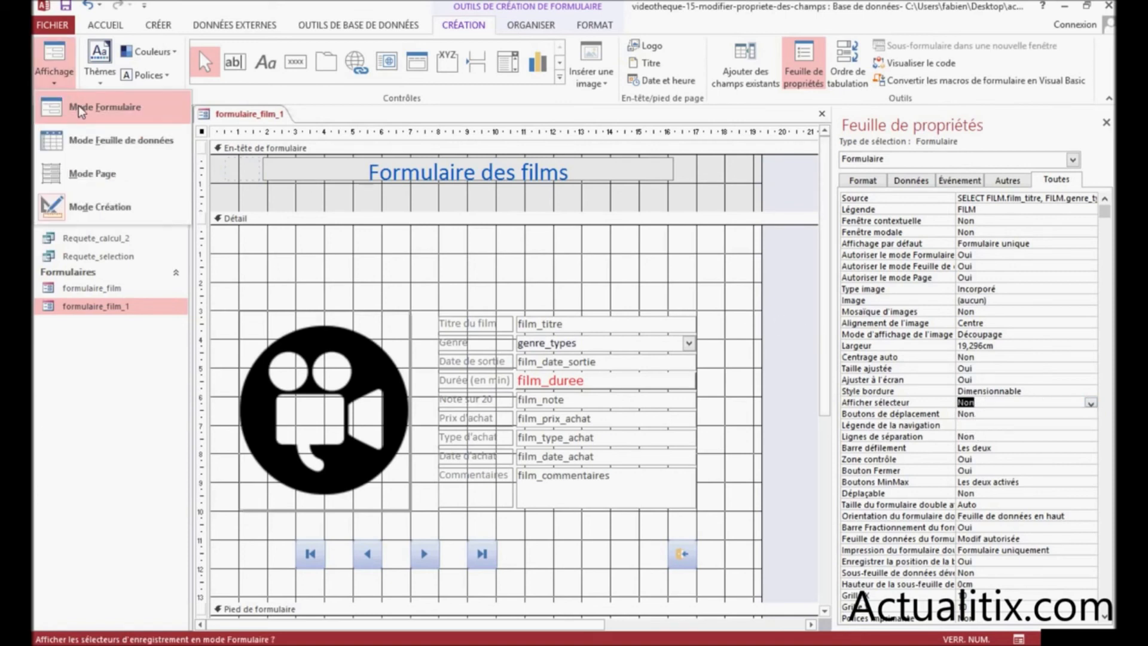
left_click(96, 105)
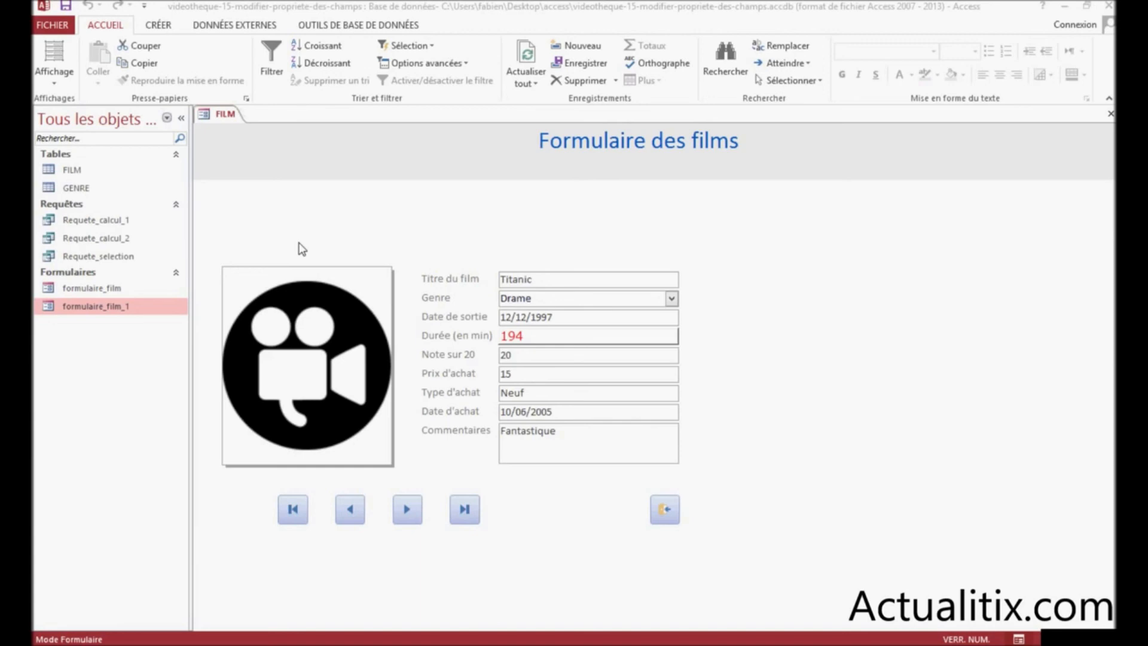
left_click(49, 79)
left_click(79, 203)
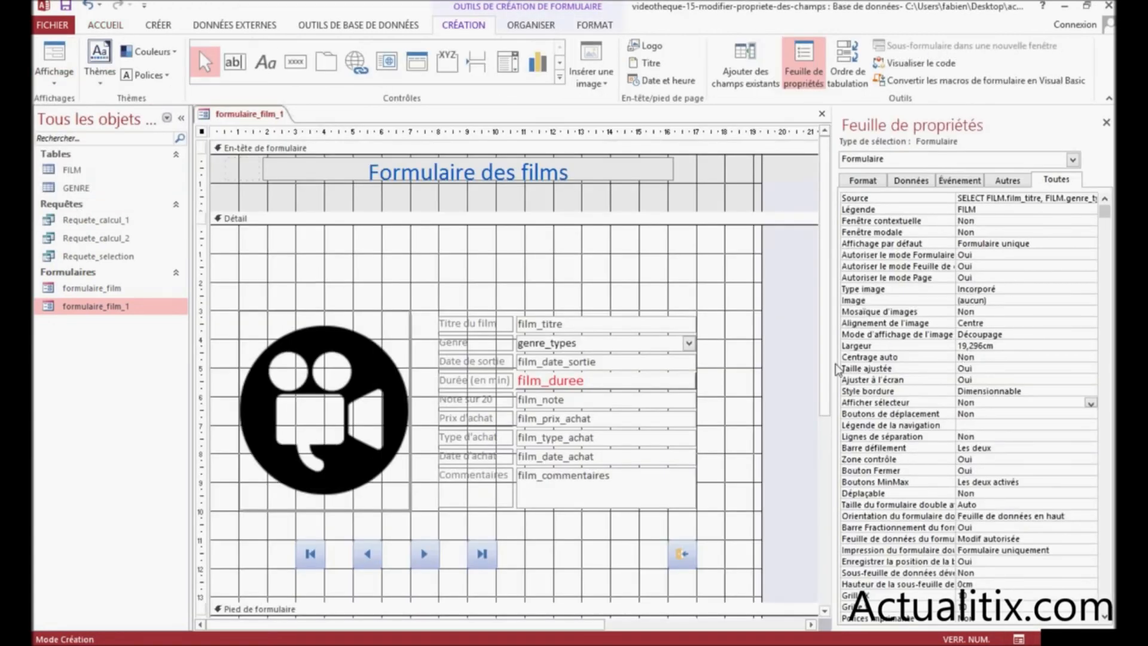